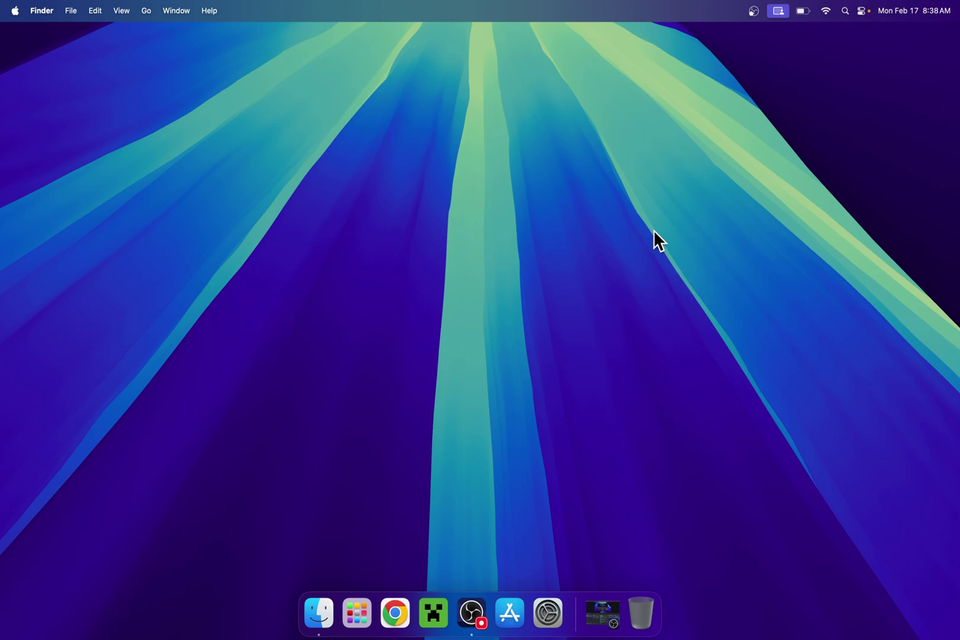
# - Launch Chrome and search Google for 'Iris Shaders'
pyautogui.click(394, 611)
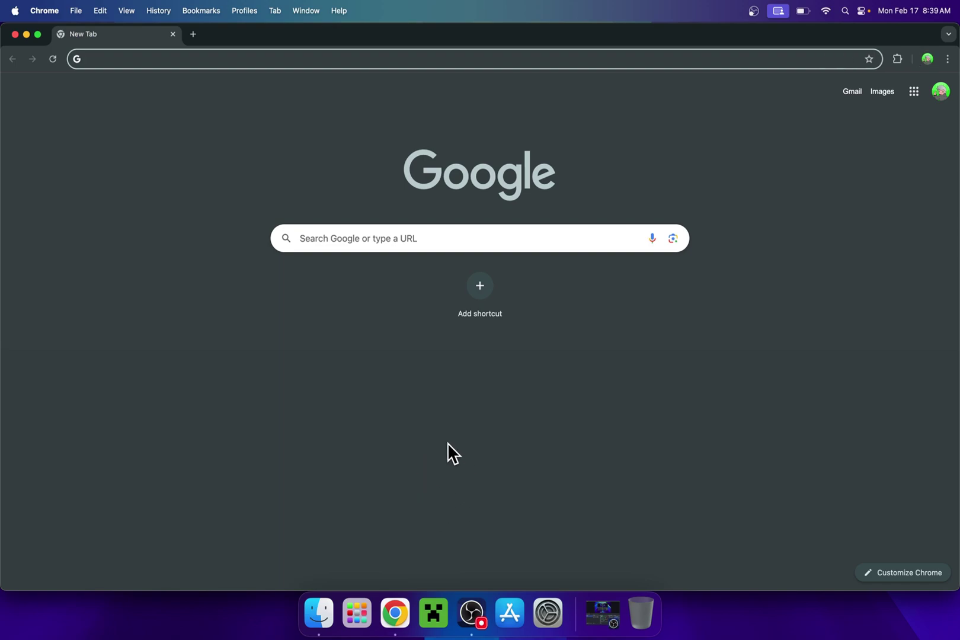
pyautogui.click(529, 242)
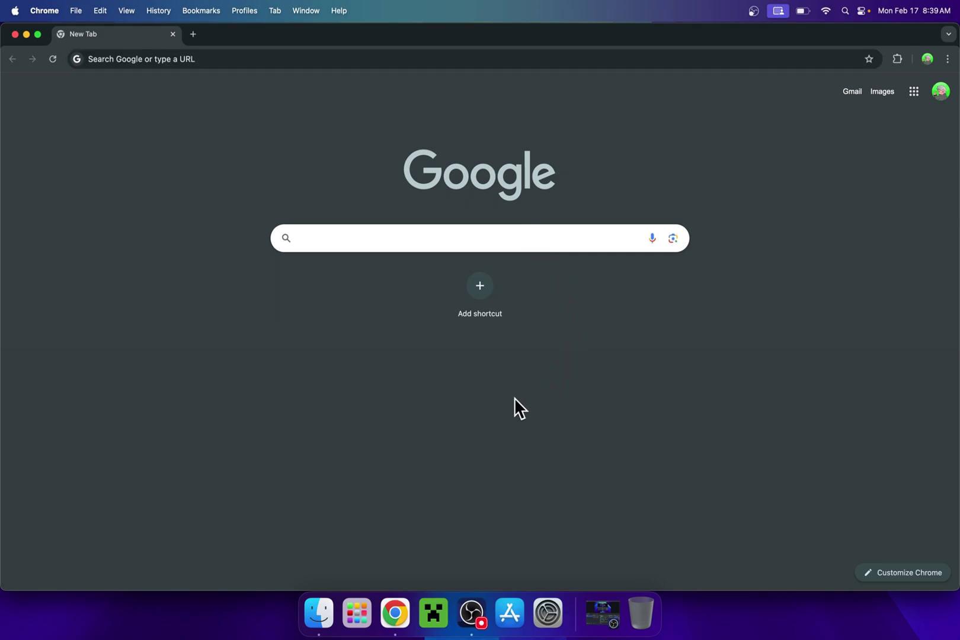
pyautogui.write('Iris Shaders')
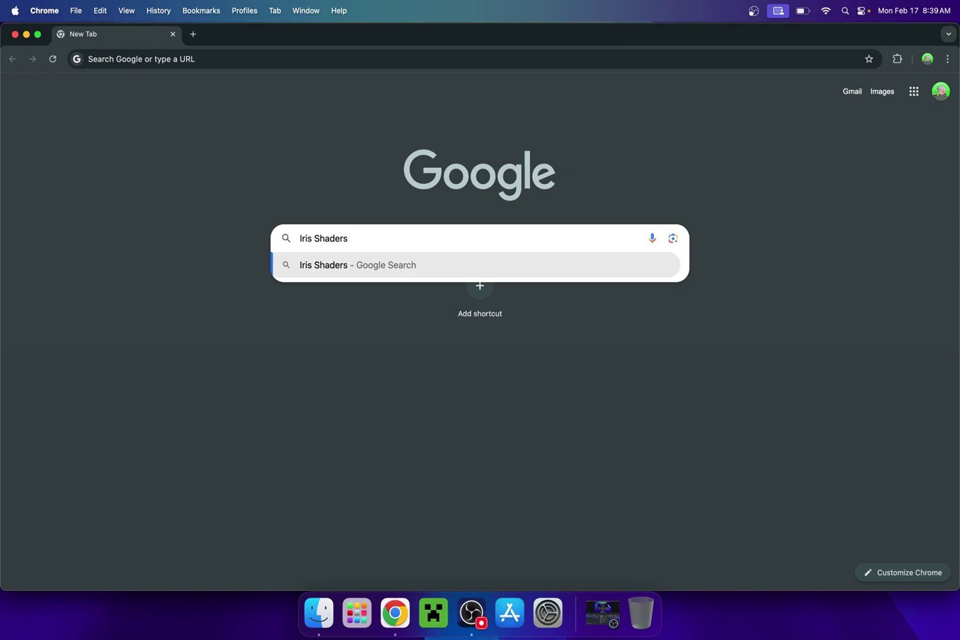
pyautogui.press('Return')
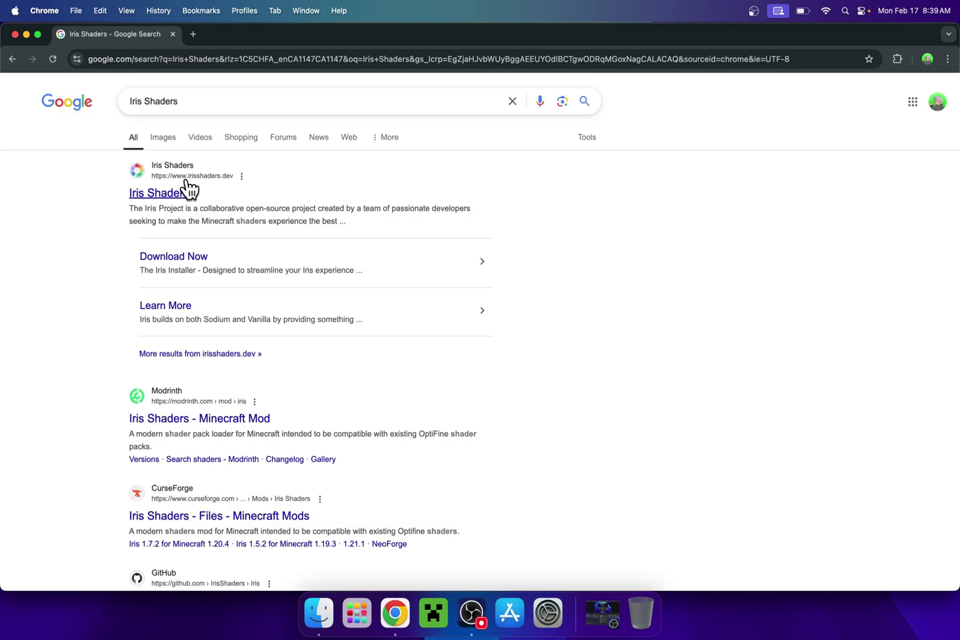
# - Download the universal Iris-Installer-3.2.1.jar from the irisshaders.dev download page
pyautogui.click(160, 197)
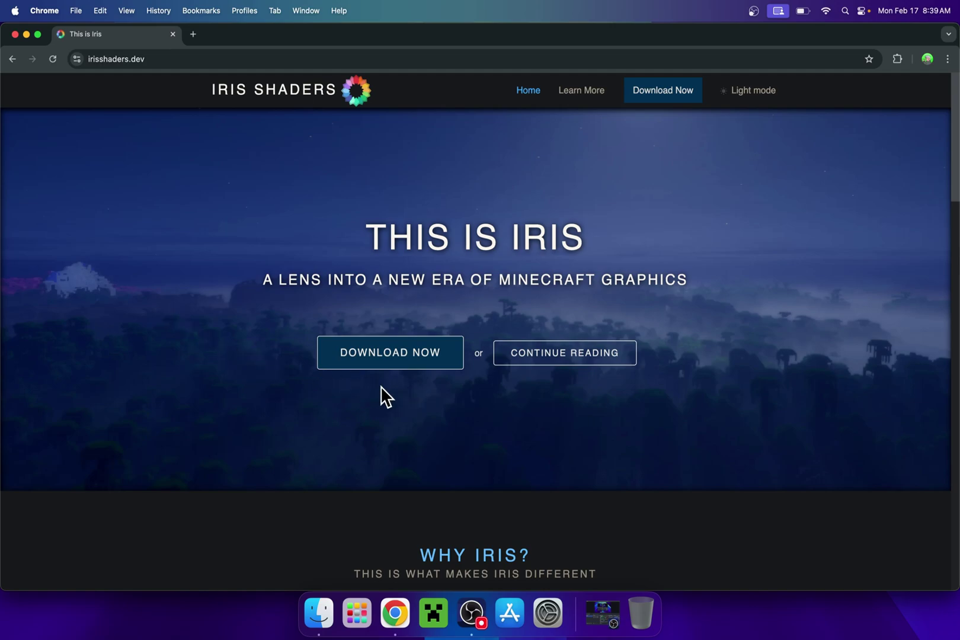
pyautogui.click(386, 363)
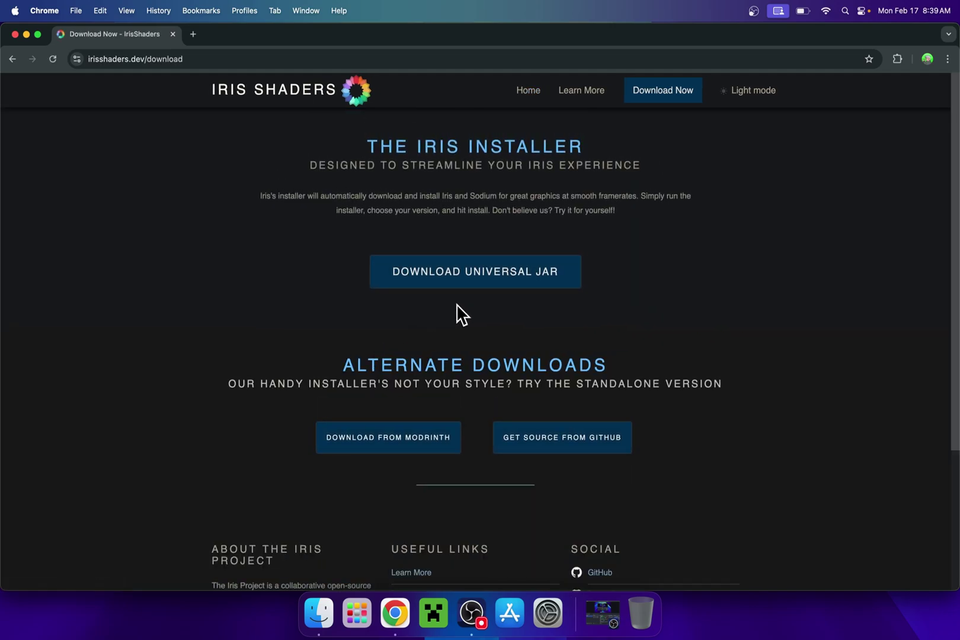
pyautogui.click(475, 289)
# - In a new tab, search Google for 'Modrinth' and open modrinth.com
pyautogui.click(193, 35)
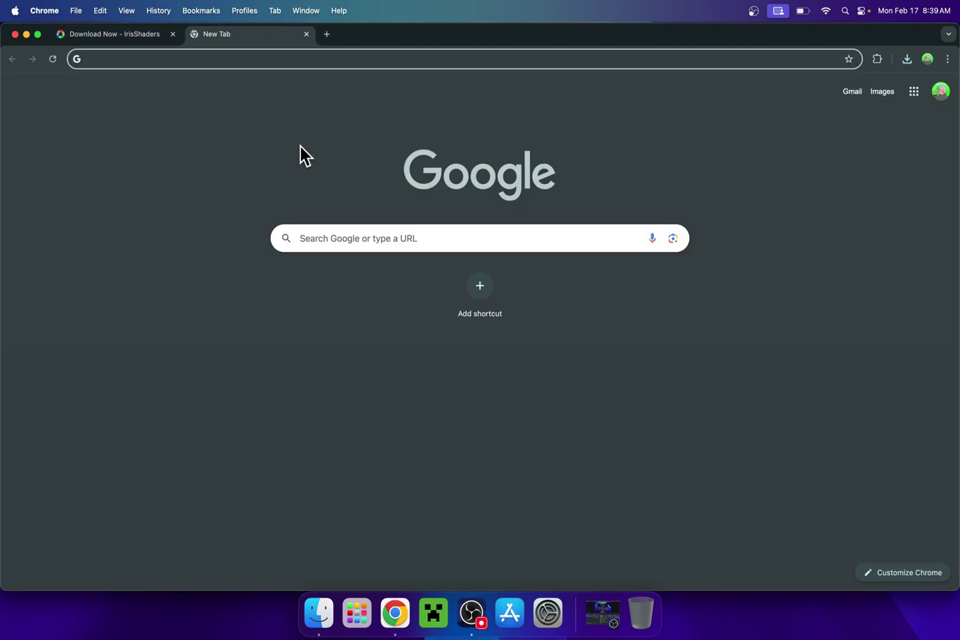
pyautogui.click(326, 237)
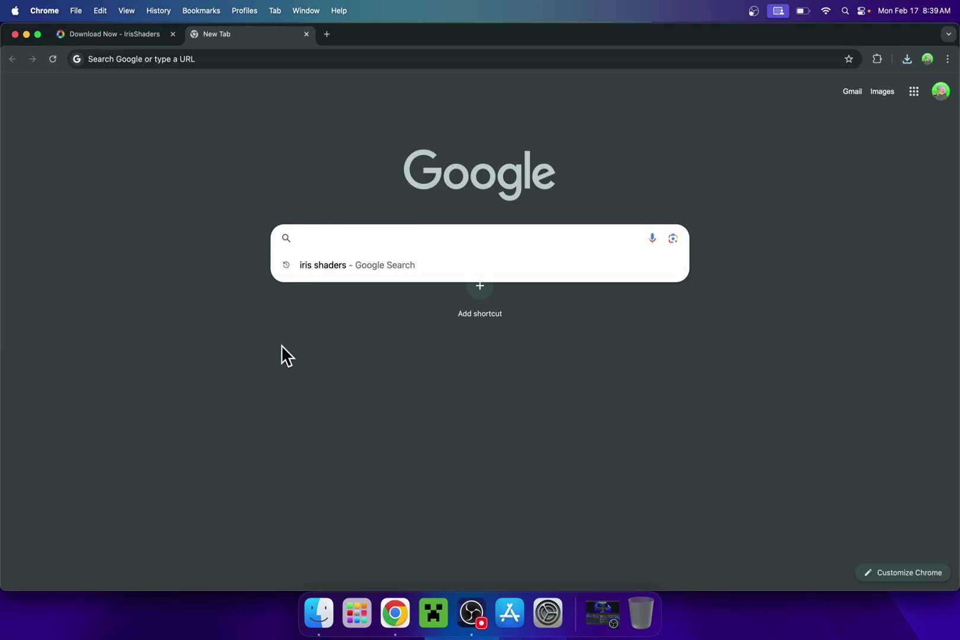
pyautogui.write('Mo')
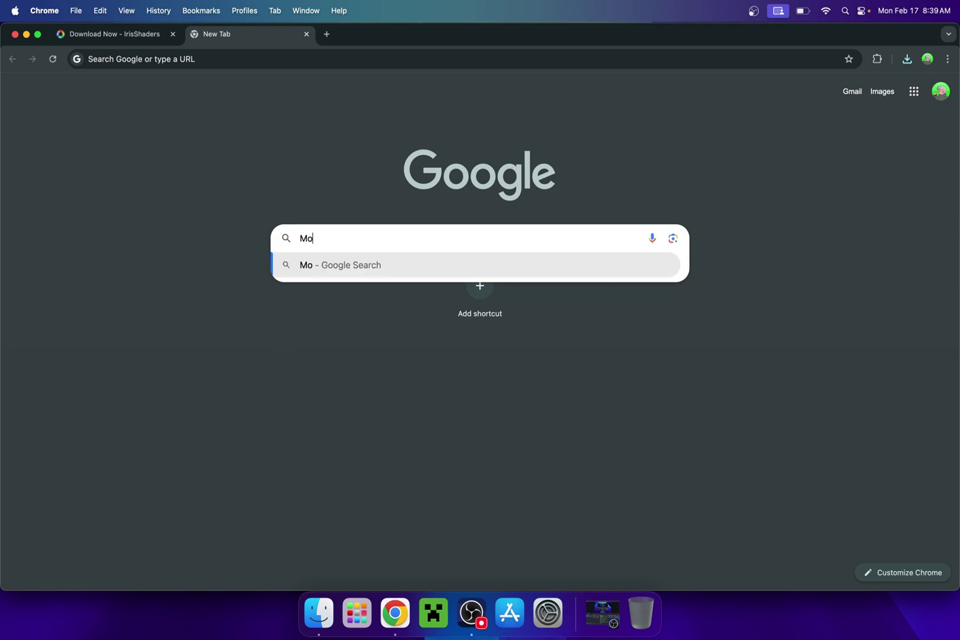
pyautogui.write('drinth')
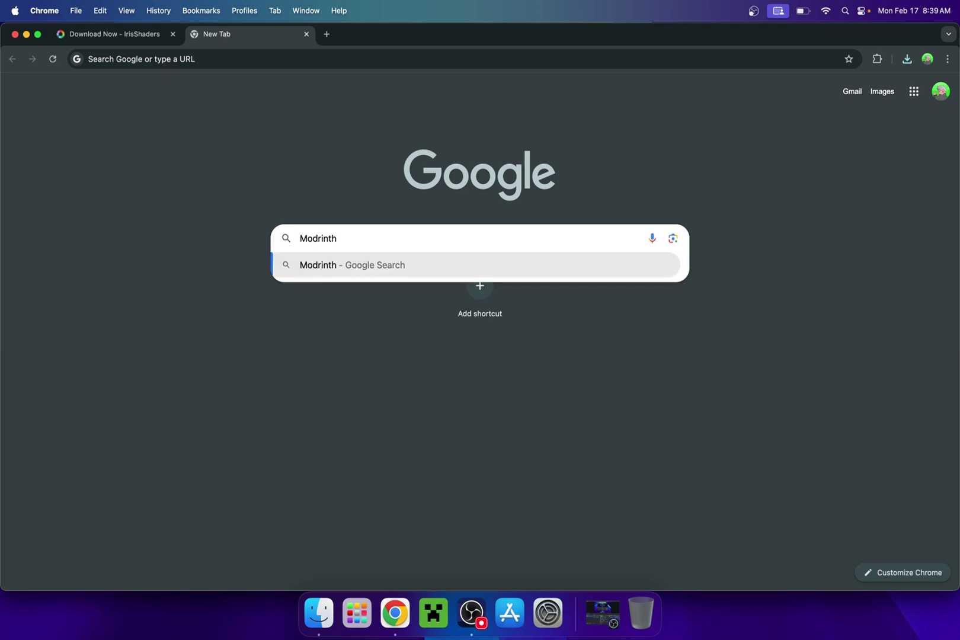
pyautogui.press('Return')
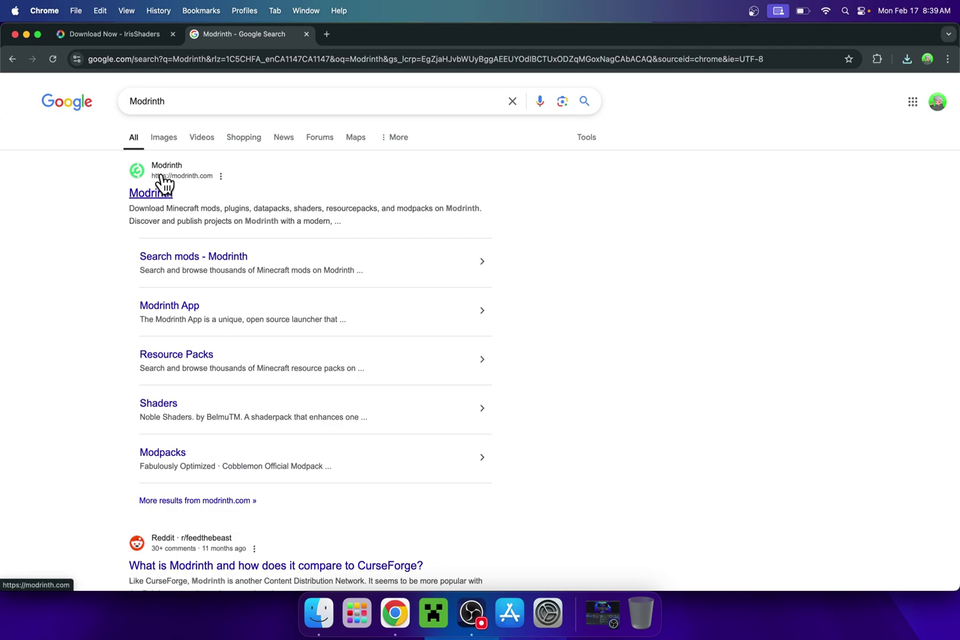
pyautogui.click(152, 200)
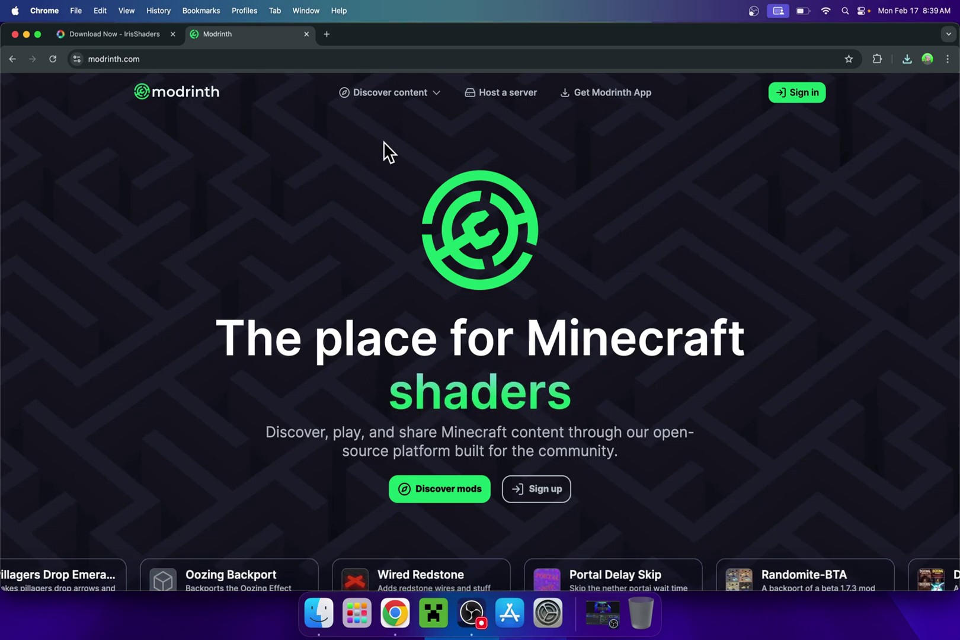
# - Browse Modrinth's Shaders category and look over the listed shader packs
pyautogui.click(390, 103)
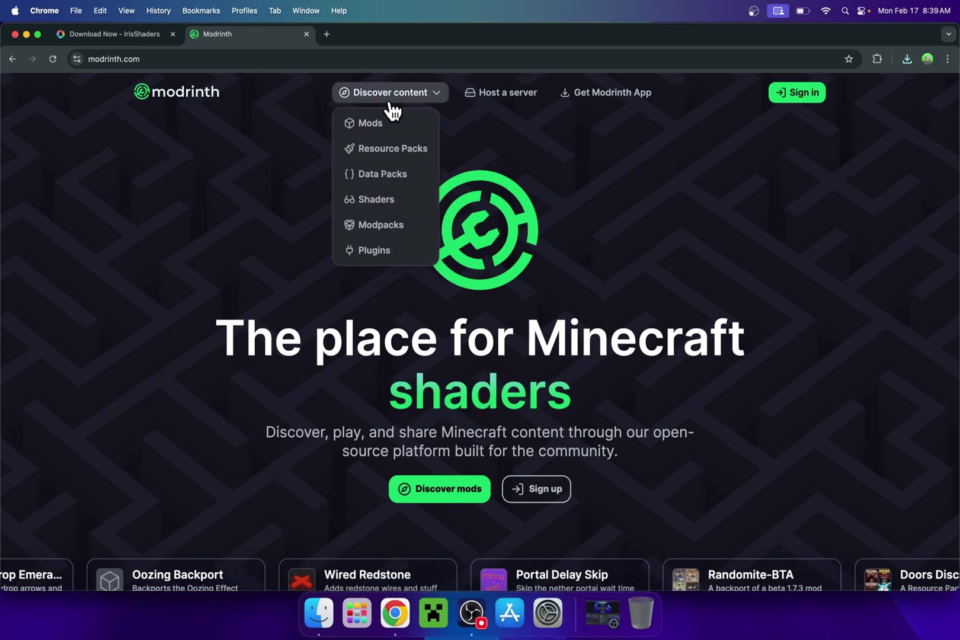
pyautogui.click(385, 198)
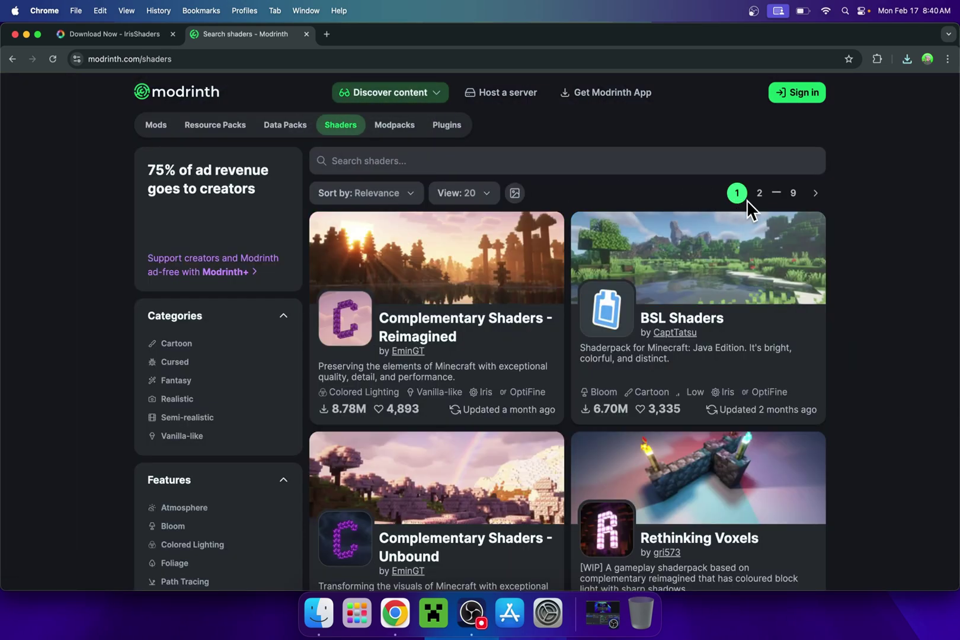
pyautogui.scroll(-1, 840, 246)
pyautogui.scroll(-5, 837, 249)
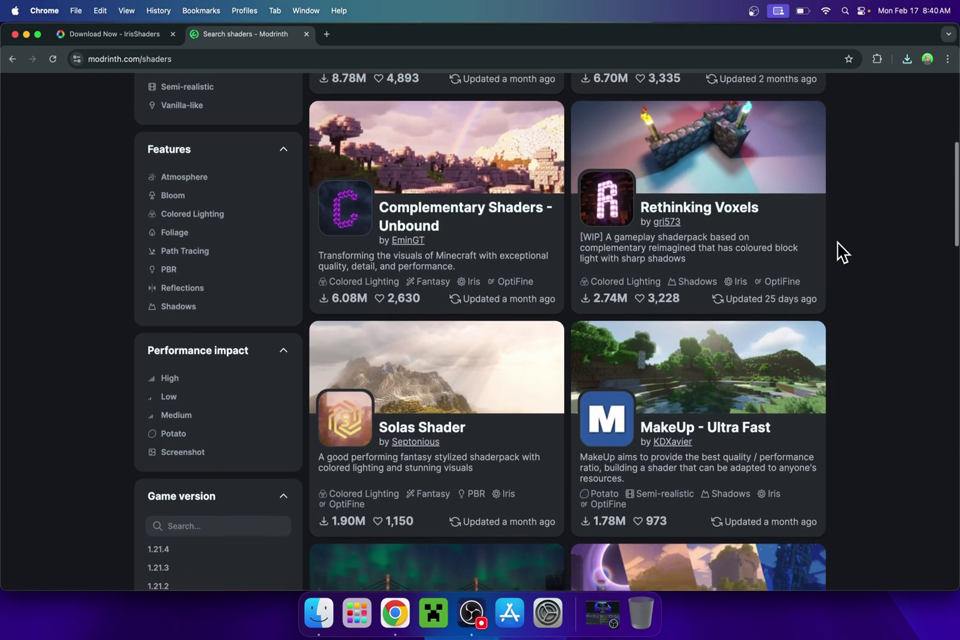
pyautogui.scroll(6, 837, 249)
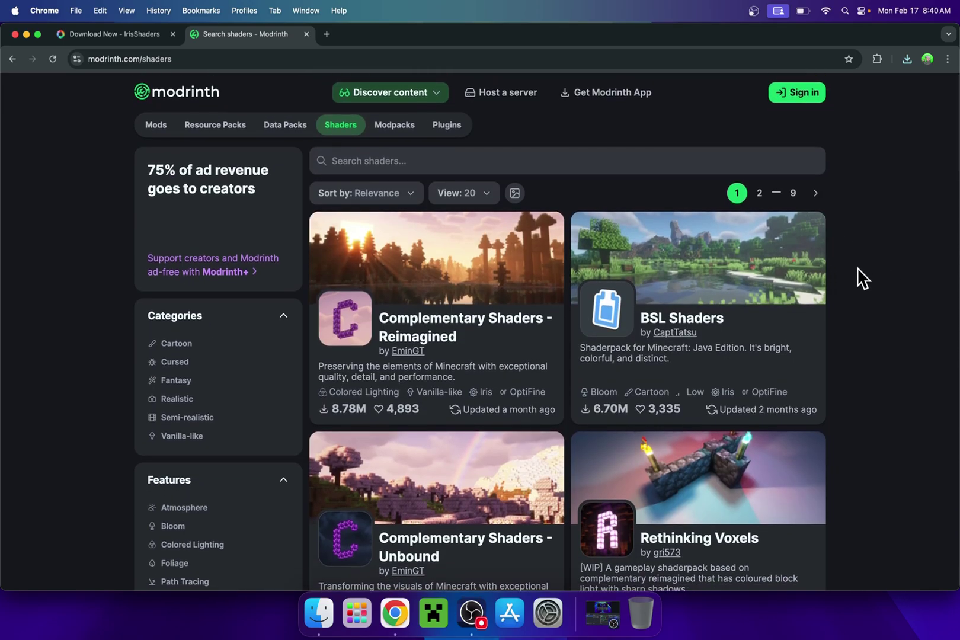
# - Download BSL_v8.4.01.2.zip from BSL Shaders' versions list filtered to Minecraft 1.21.4
pyautogui.click(676, 323)
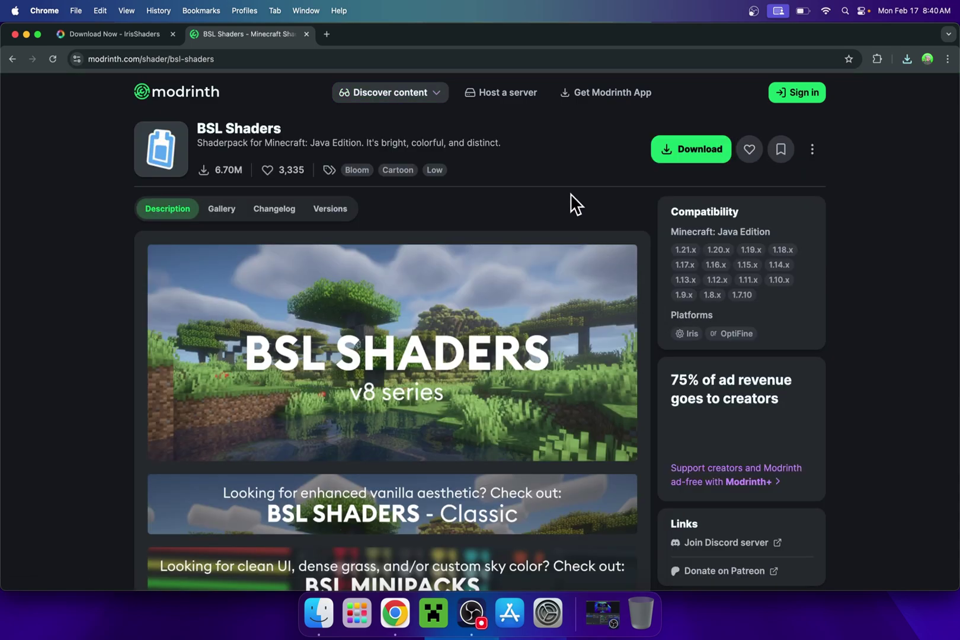
pyautogui.click(329, 218)
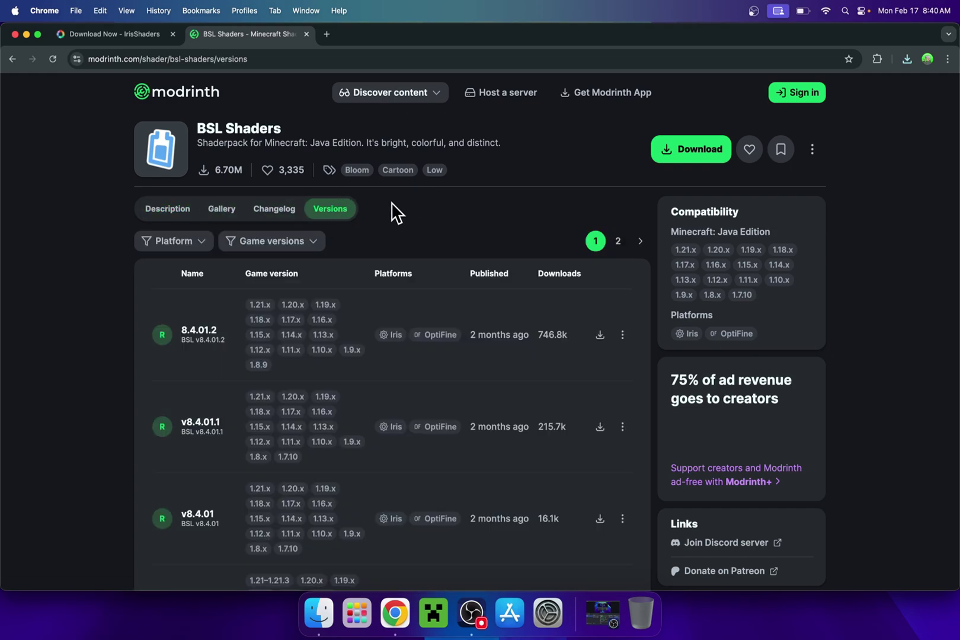
pyautogui.click(305, 249)
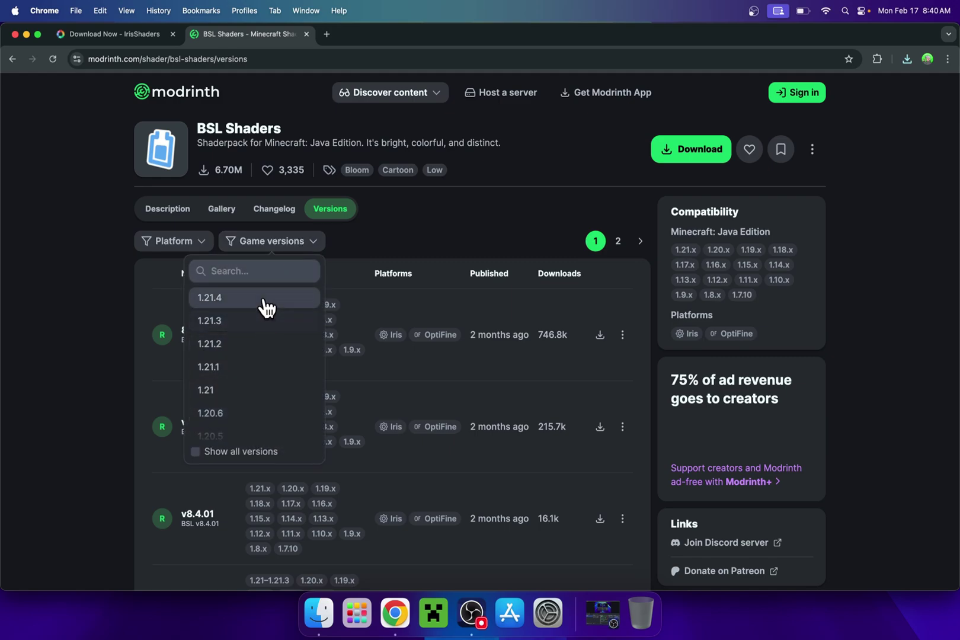
pyautogui.click(267, 307)
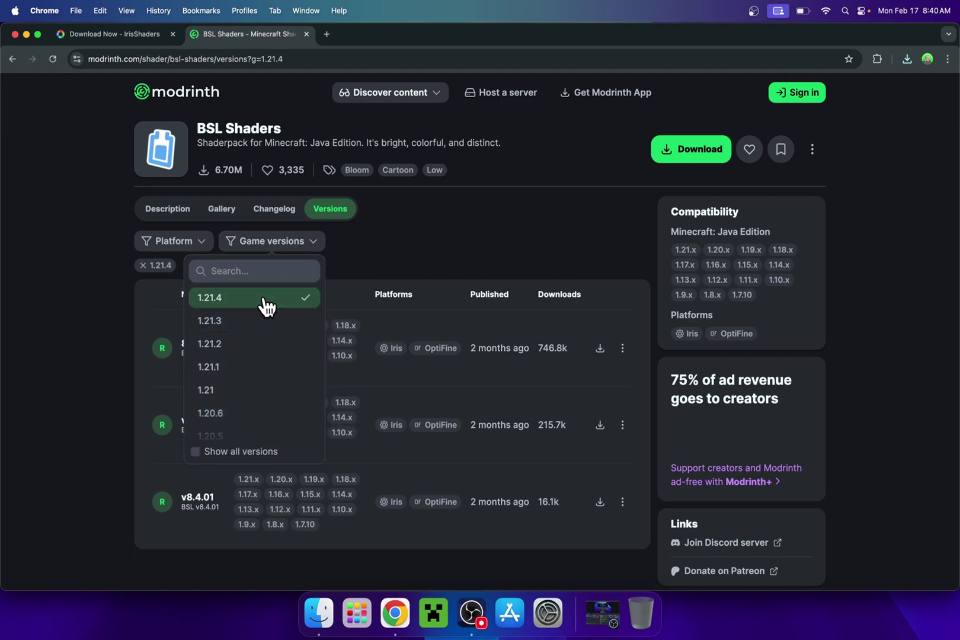
pyautogui.click(408, 244)
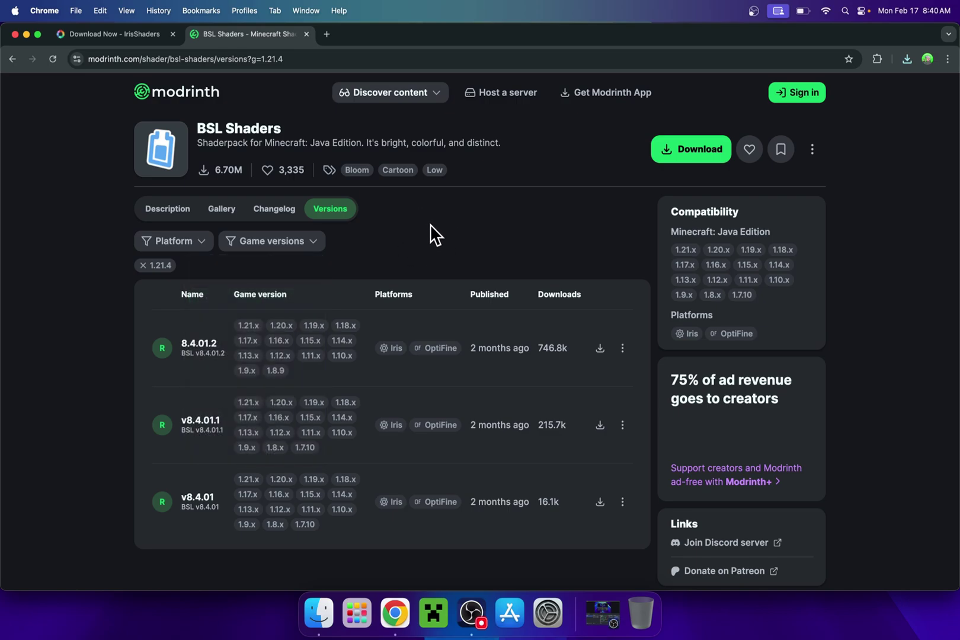
pyautogui.click(600, 349)
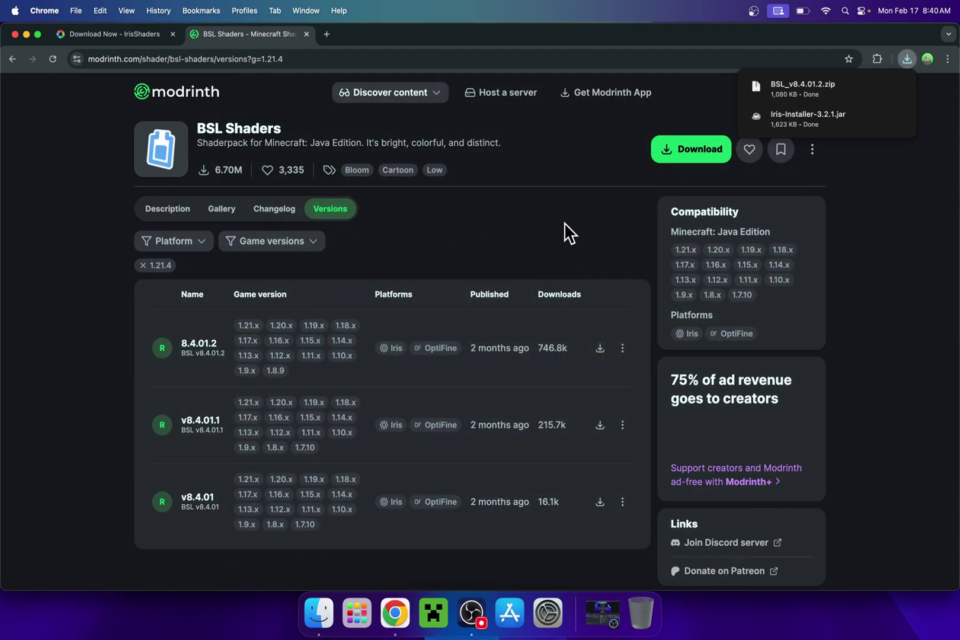
# - Search 'JDK 23' in a new tab, open Oracle's Java Downloads page, and accept cookies
pyautogui.click(326, 35)
pyautogui.click(359, 237)
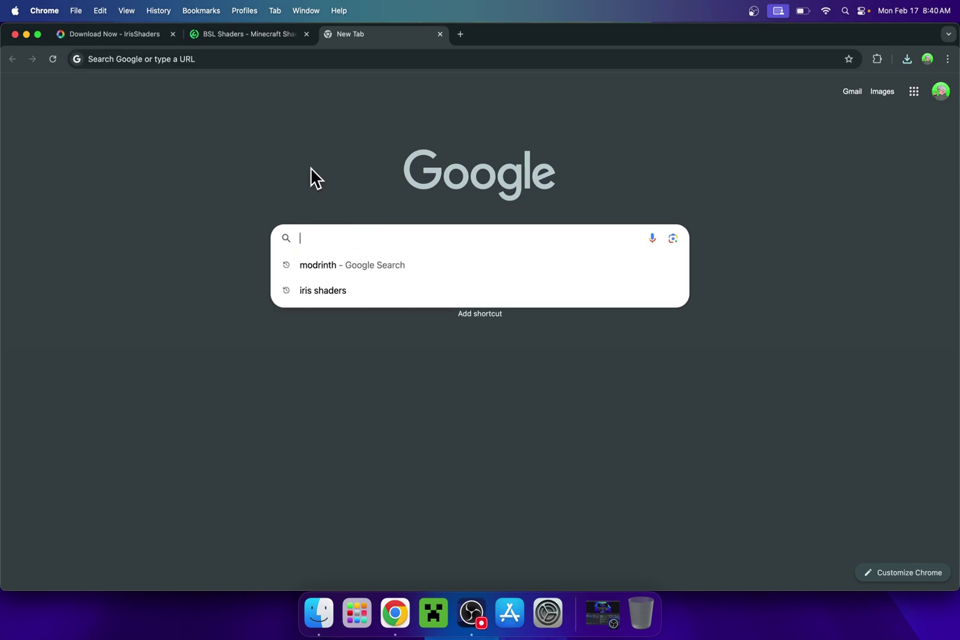
pyautogui.write('JDK 23')
pyautogui.press('Return')
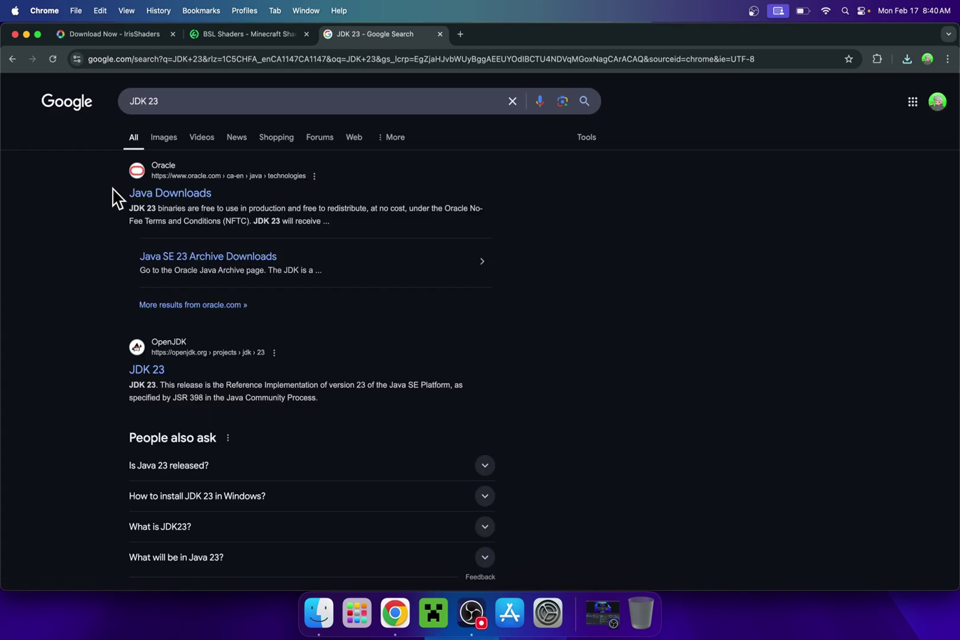
pyautogui.click(165, 196)
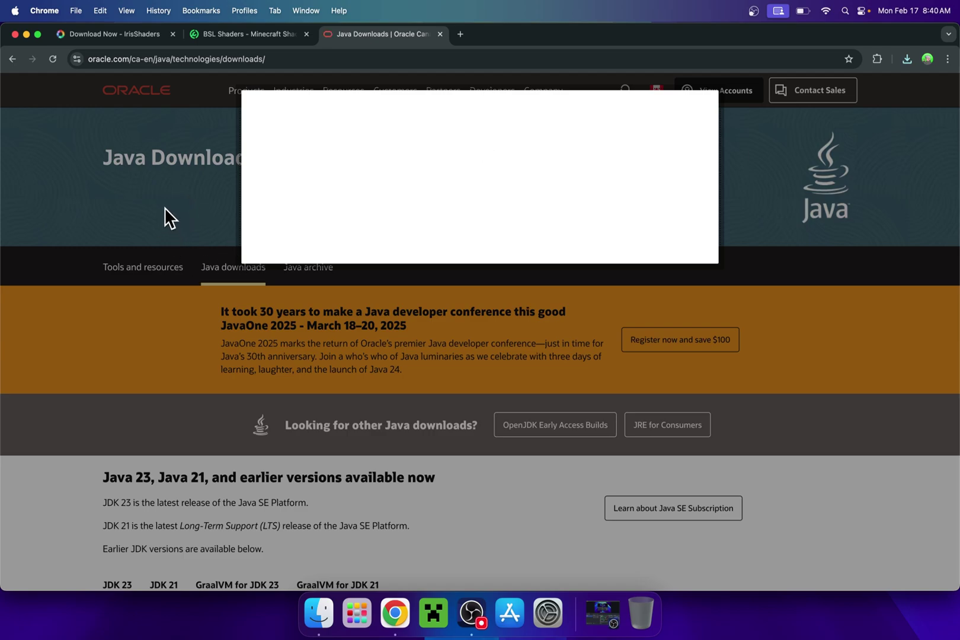
pyautogui.click(273, 247)
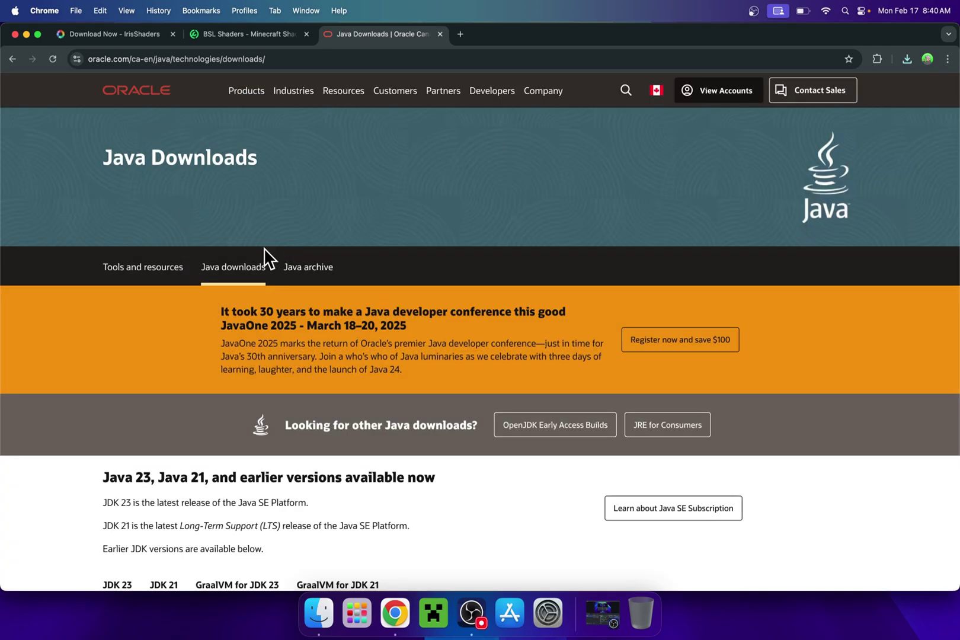
# - Download jdk-23_macos-aarch64_bin.dmg from the macOS section, then close the browser window
pyautogui.scroll(-5, 76, 359)
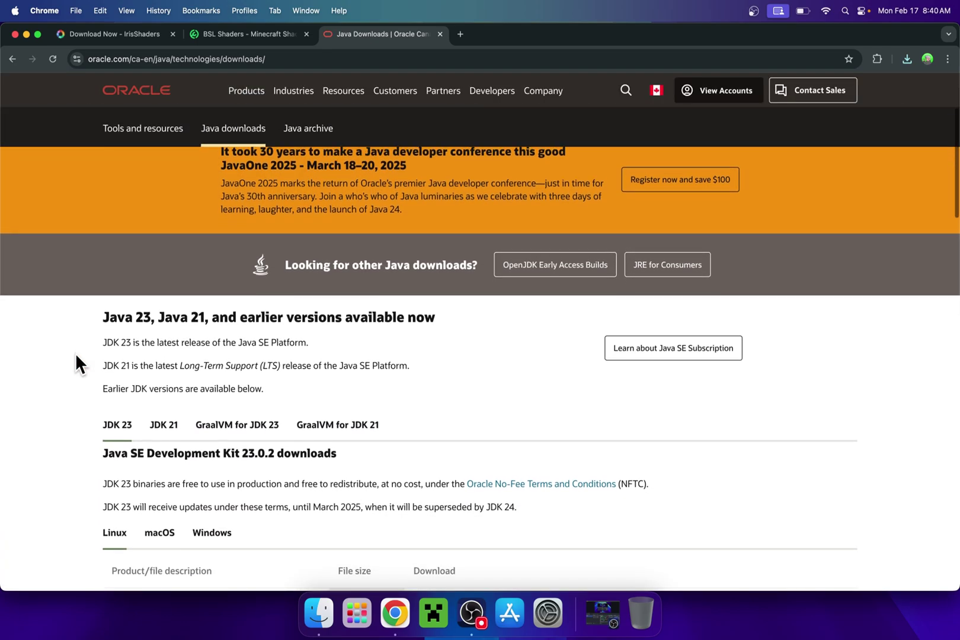
pyautogui.scroll(-3, 76, 358)
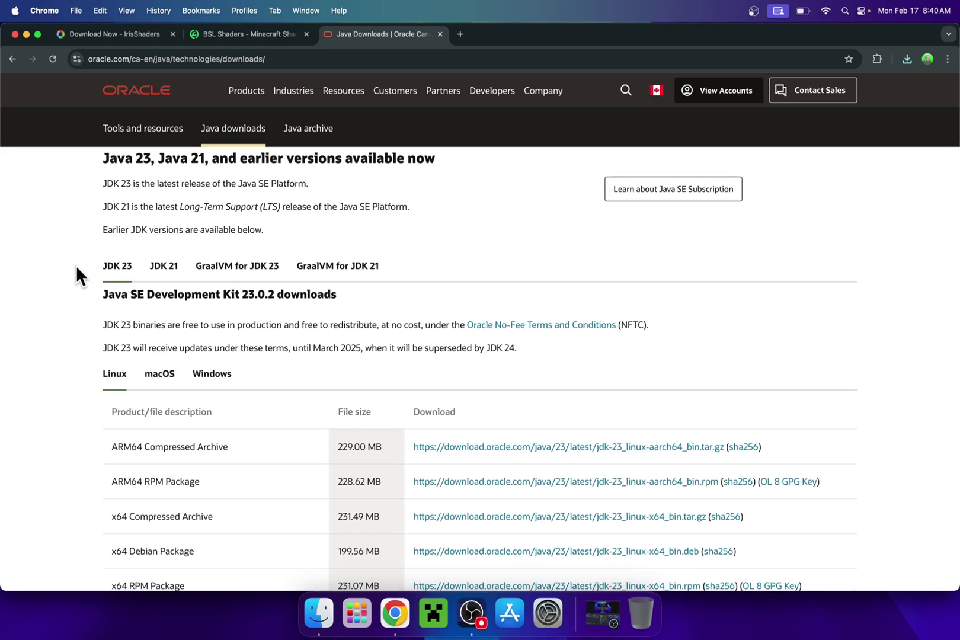
pyautogui.click(157, 375)
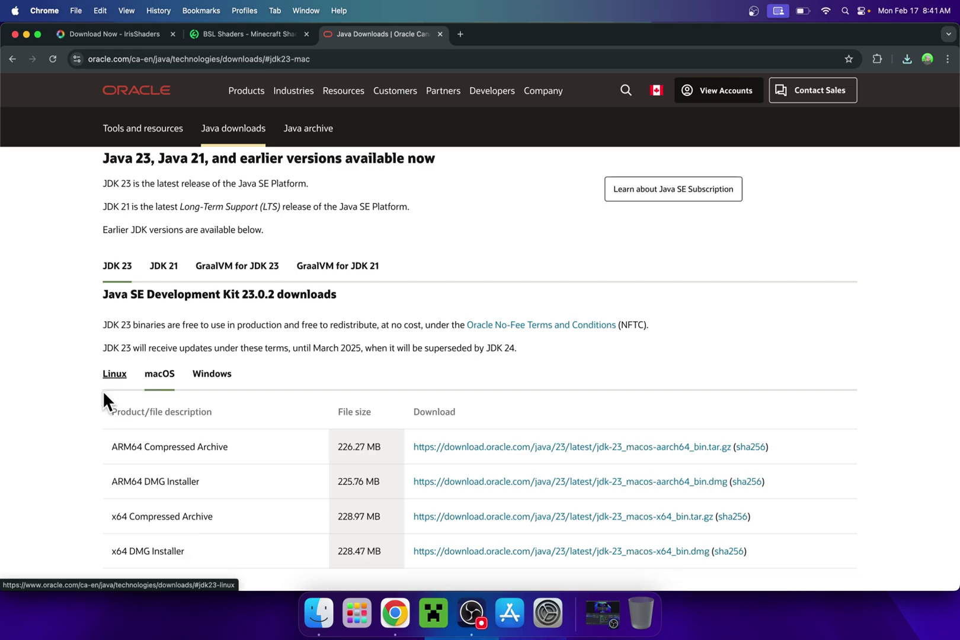
pyautogui.scroll(-2, 67, 400)
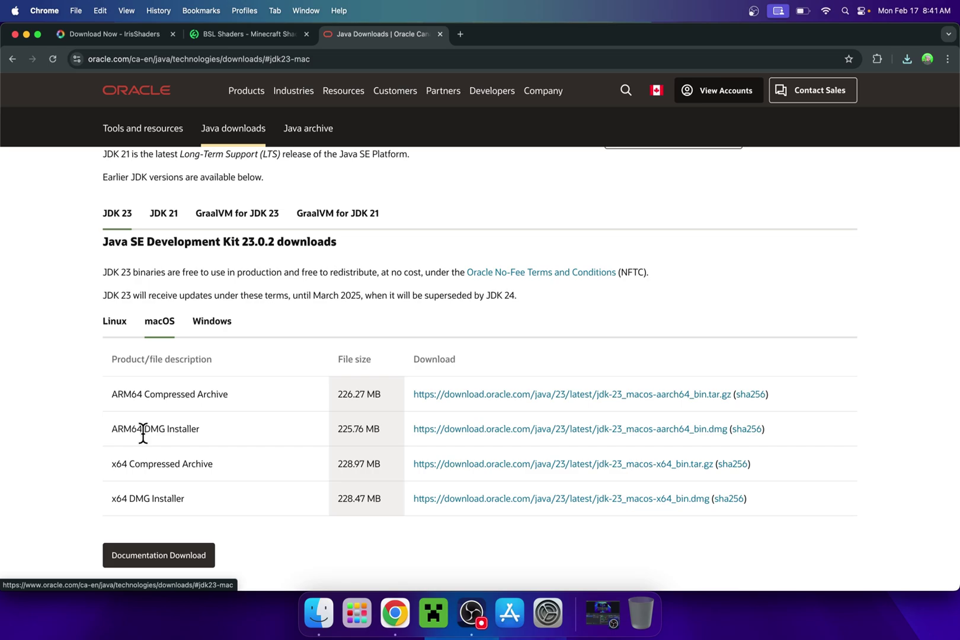
pyautogui.click(422, 432)
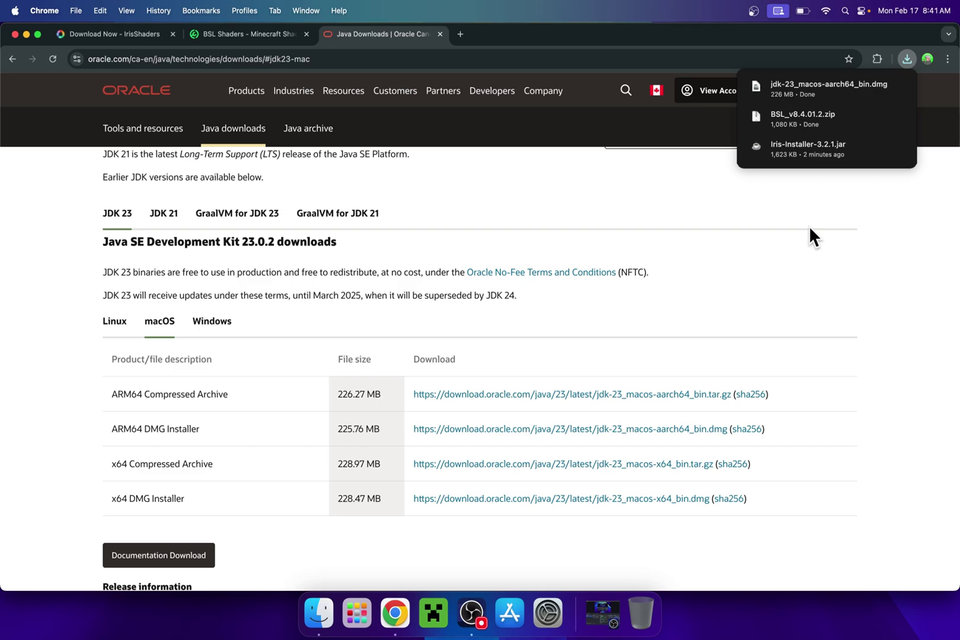
pyautogui.click(15, 34)
# - Close Chrome and select jdk-23_macos-aarch64_bin.dmg in Finder's Downloads folder
pyautogui.click(15, 34)
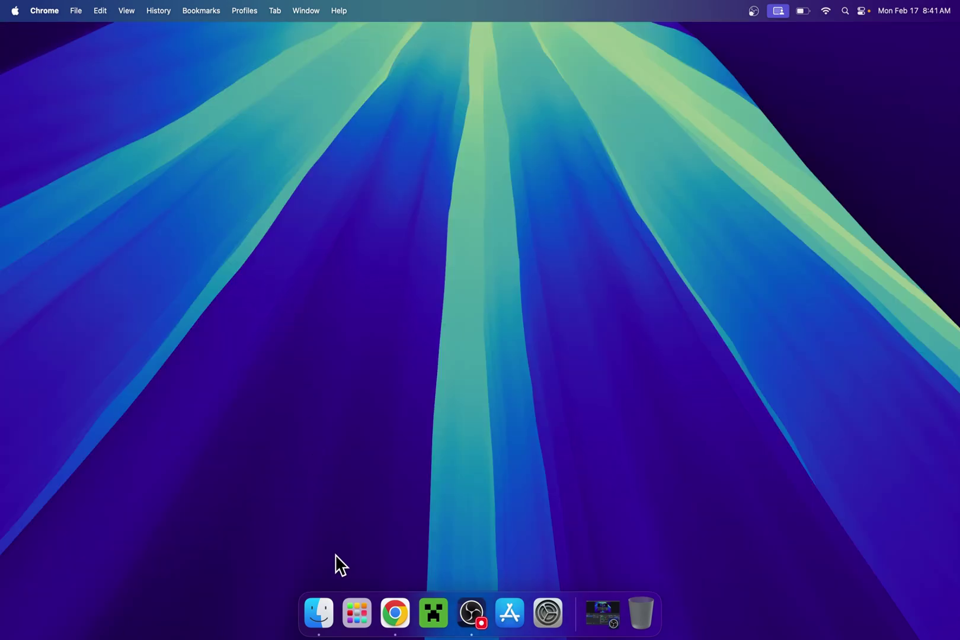
pyautogui.click(320, 610)
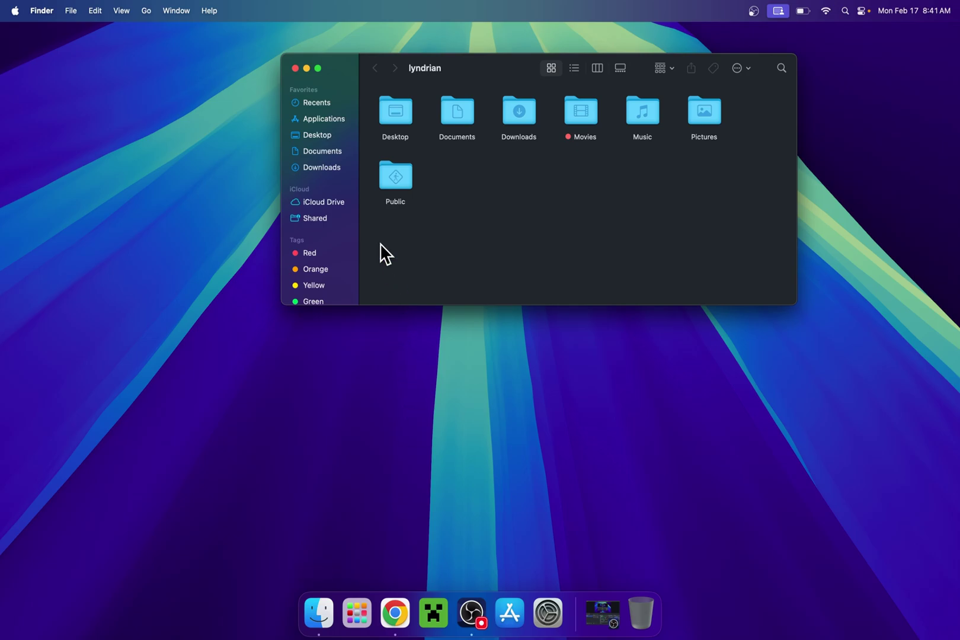
pyautogui.click(329, 169)
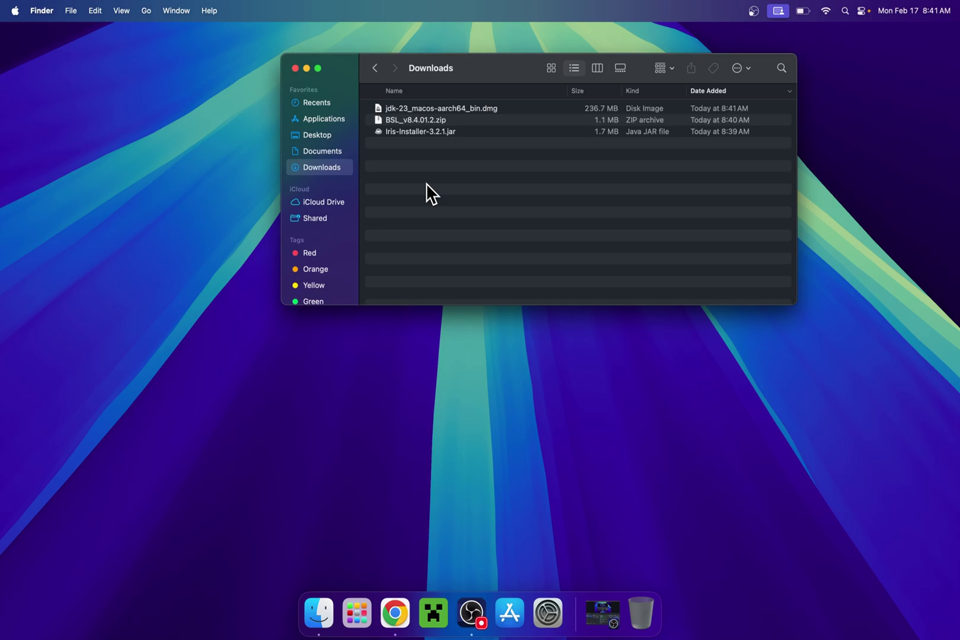
pyautogui.click(463, 109)
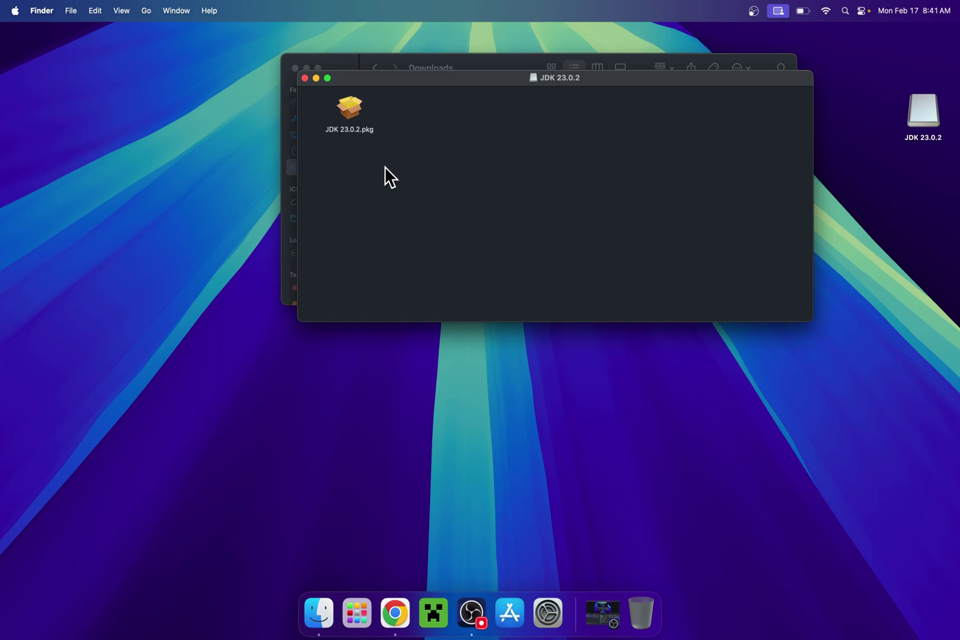
# - Install JDK 23.0.2 for all users, authorizing with the admin password, then move the installer to Trash
pyautogui.doubleClick(350, 110)
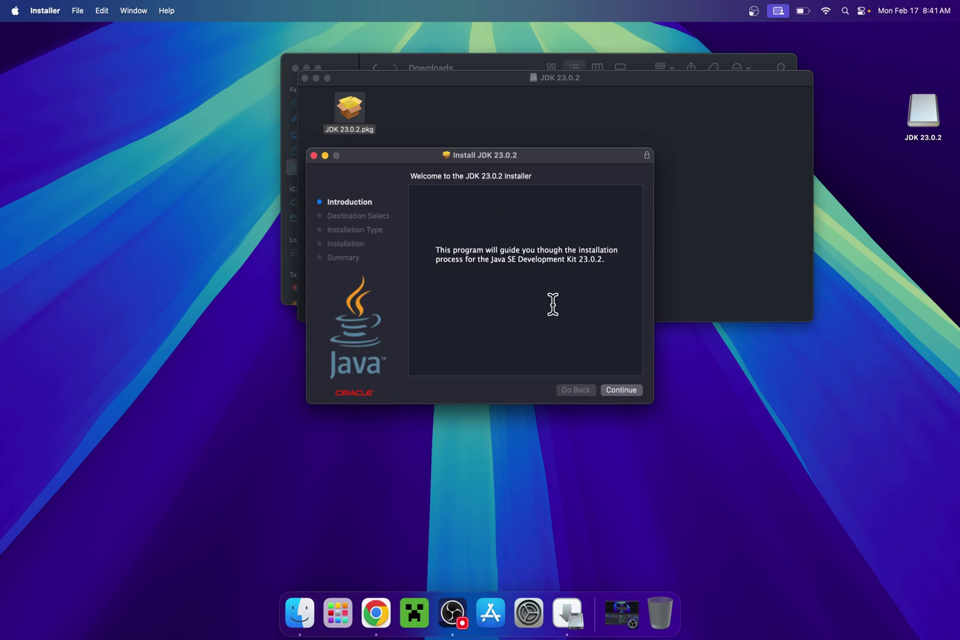
pyautogui.click(620, 389)
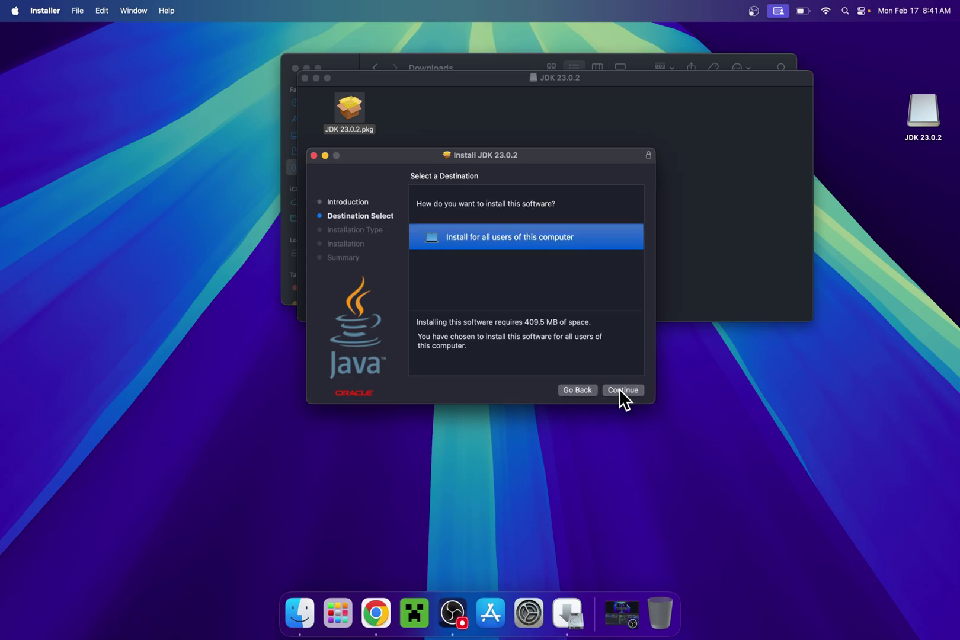
pyautogui.click(619, 390)
pyautogui.click(619, 389)
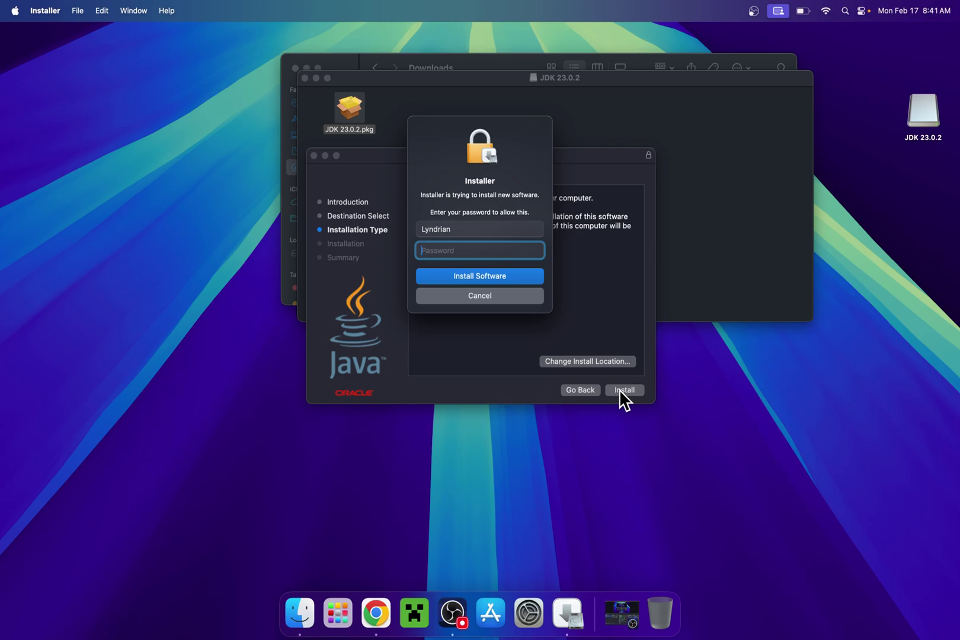
pyautogui.write('********')
pyautogui.write('****')
pyautogui.press('Return')
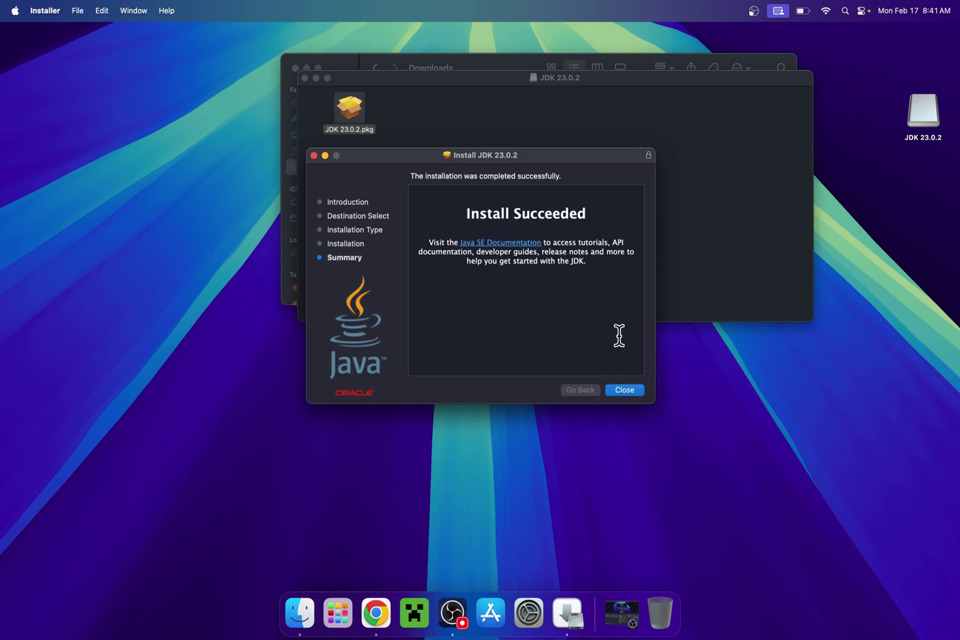
pyautogui.click(620, 391)
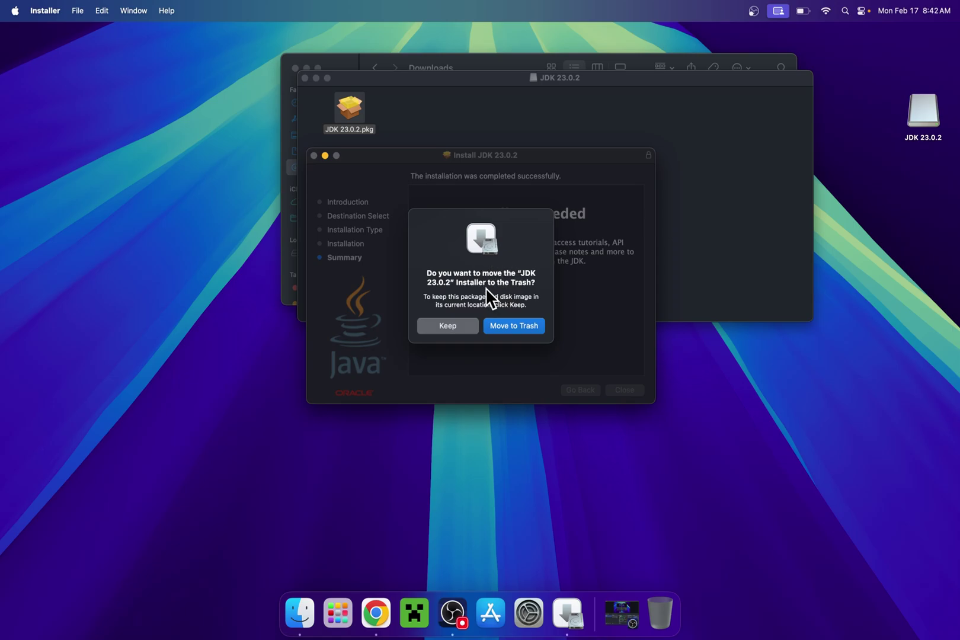
pyautogui.click(508, 327)
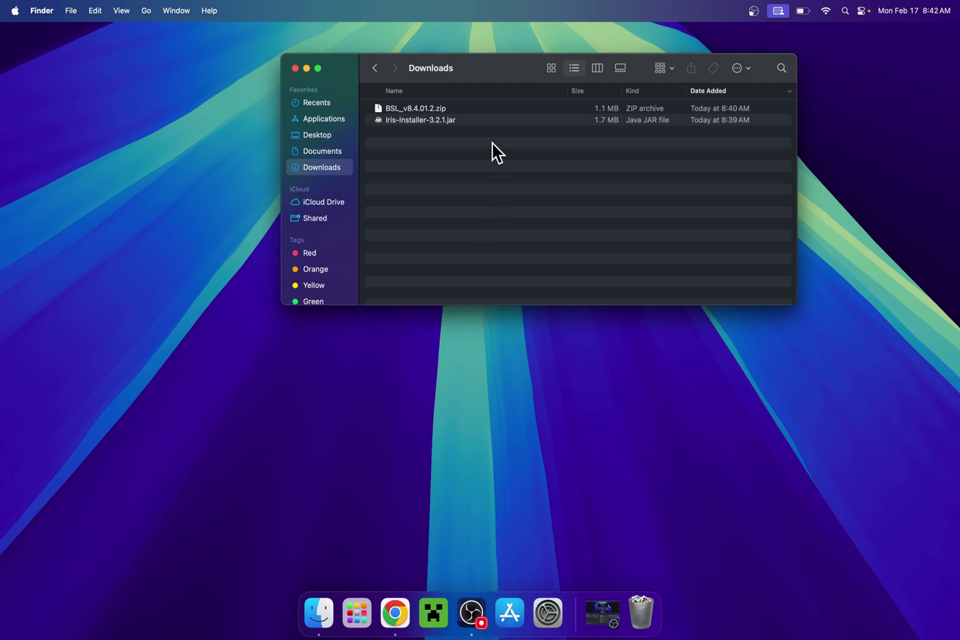
# - Try opening Iris-Installer-3.2.1.jar from Downloads and dismiss the 'Not Opened' warning
pyautogui.click(482, 121)
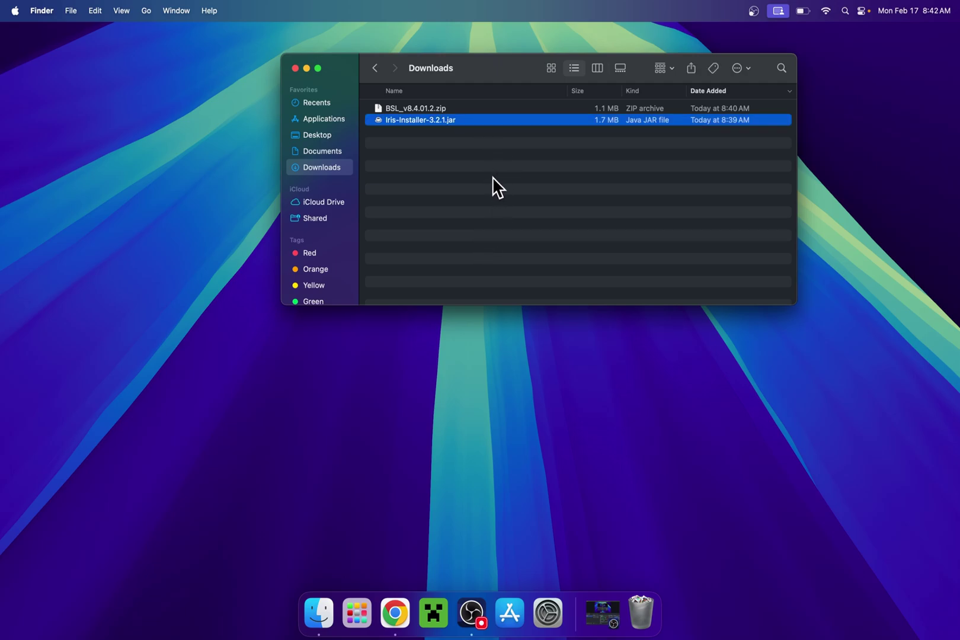
pyautogui.doubleClick(492, 120)
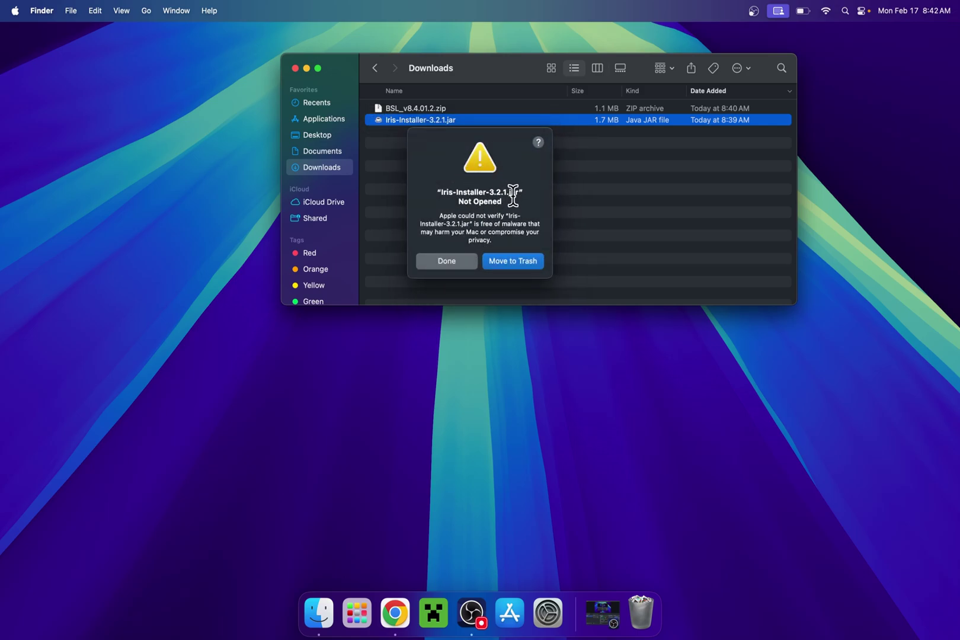
pyautogui.click(445, 260)
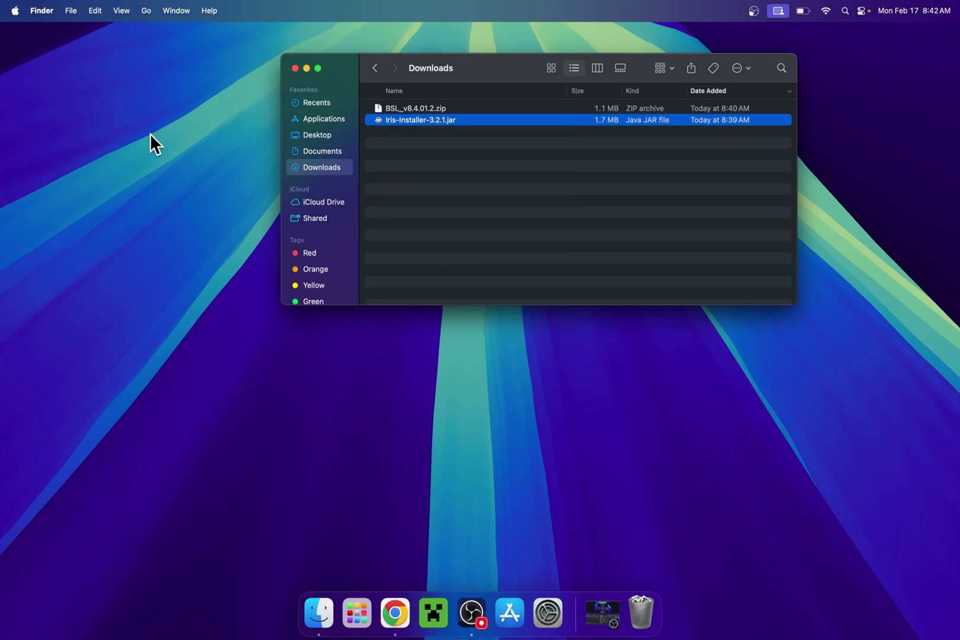
# - In System Settings > Privacy & Security, choose Open Anyway for Iris-Installer-3.2.1.jar
pyautogui.click(15, 12)
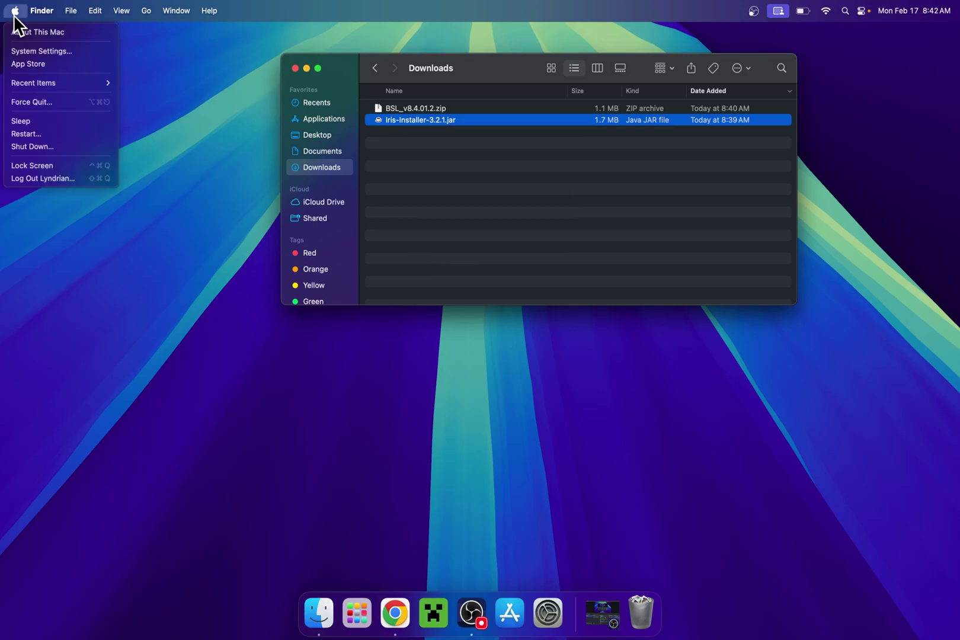
pyautogui.click(26, 48)
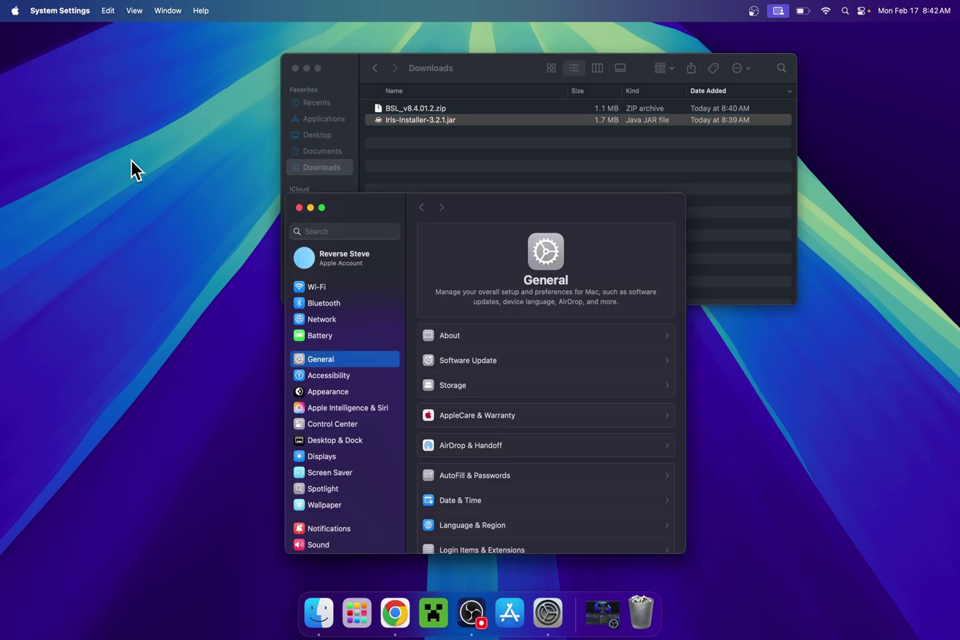
pyautogui.scroll(-5, 344, 328)
pyautogui.scroll(-5, 343, 328)
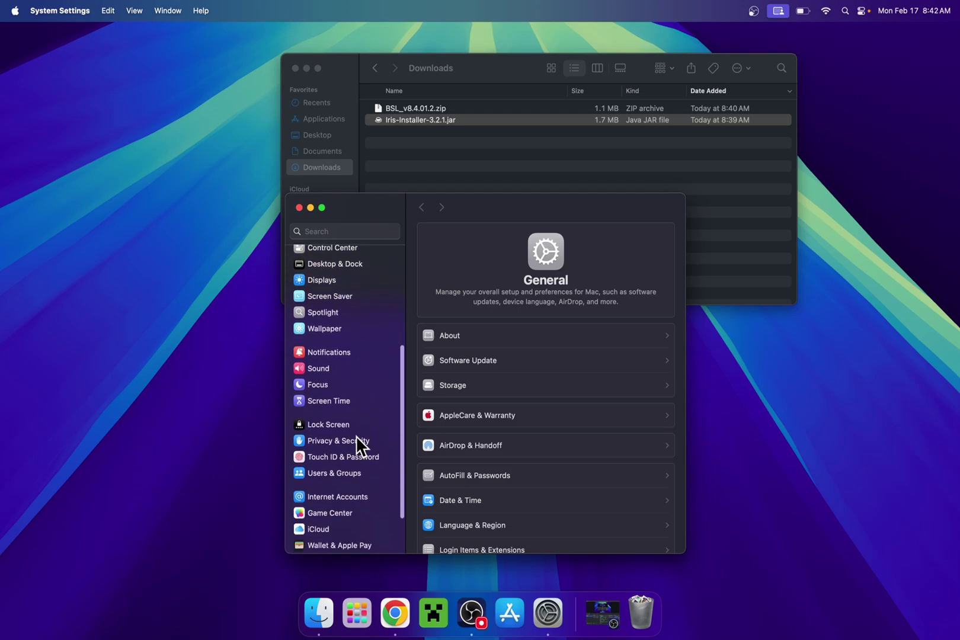
pyautogui.click(375, 439)
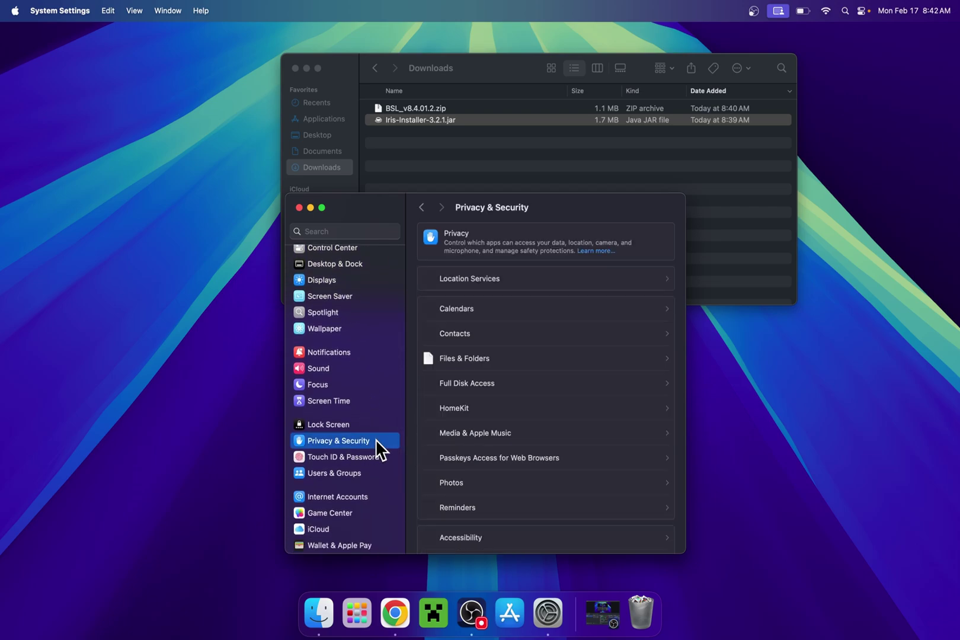
pyautogui.scroll(-10, 409, 429)
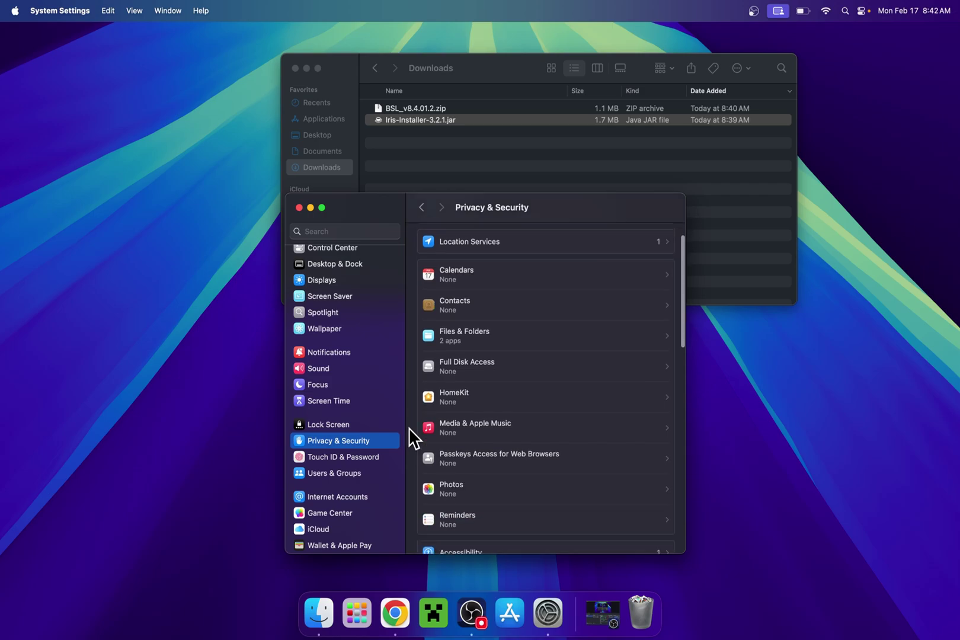
pyautogui.scroll(-10, 409, 429)
pyautogui.scroll(-1, 409, 427)
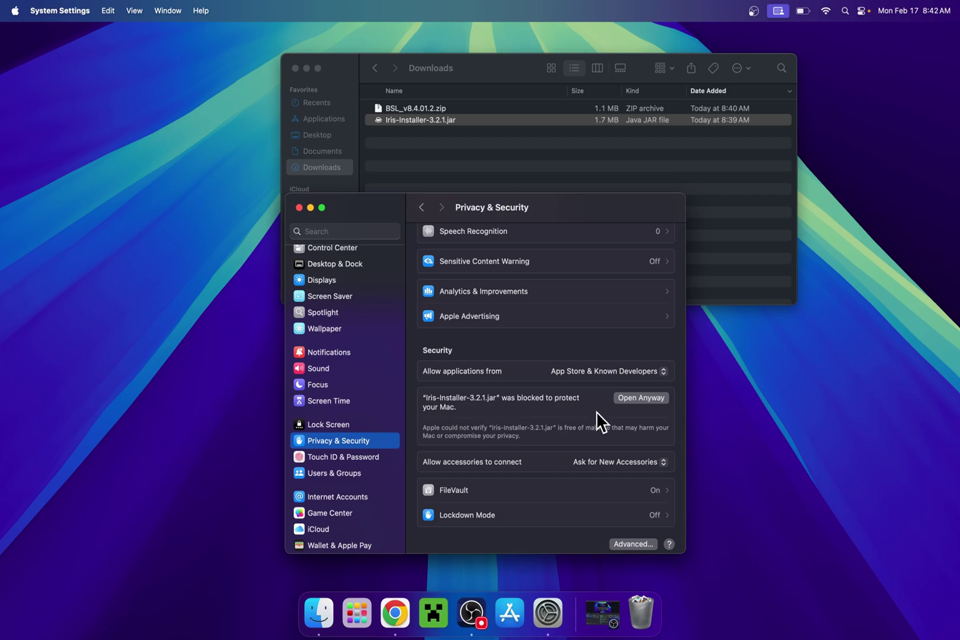
pyautogui.click(645, 398)
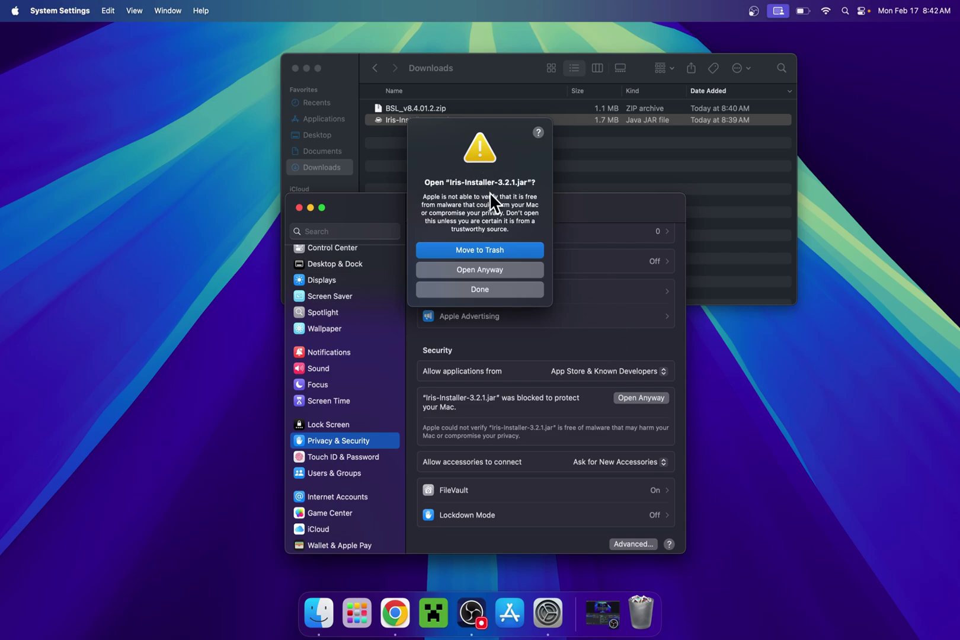
# - Confirm opening the Iris installer, then install Iris Only for Minecraft 1.21.4
pyautogui.click(476, 271)
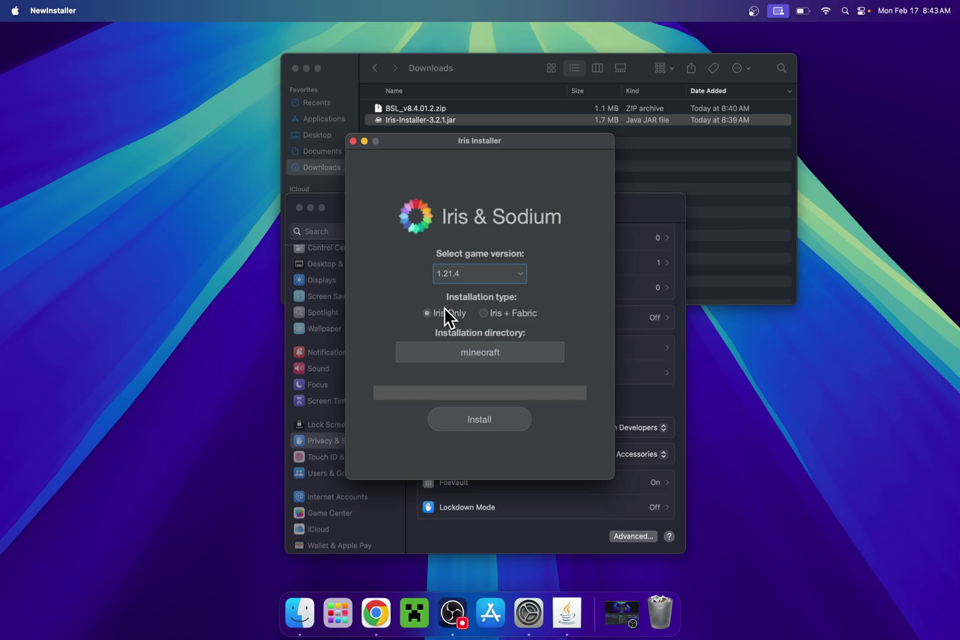
pyautogui.click(480, 421)
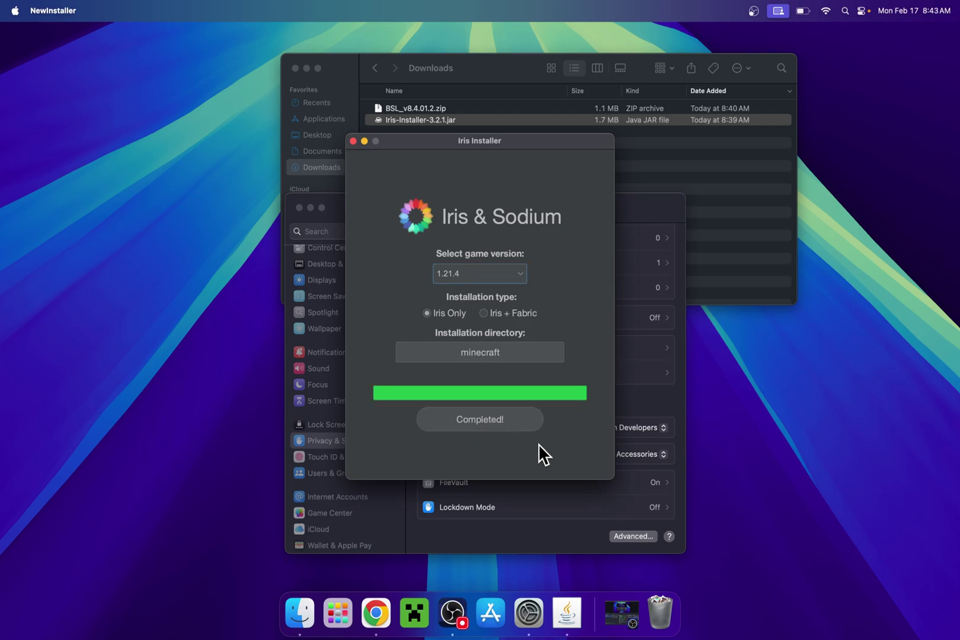
# - Launch Minecraft Launcher and show the Java Edition installations, including Iris & Sodium for 1.21.4
pyautogui.click(415, 614)
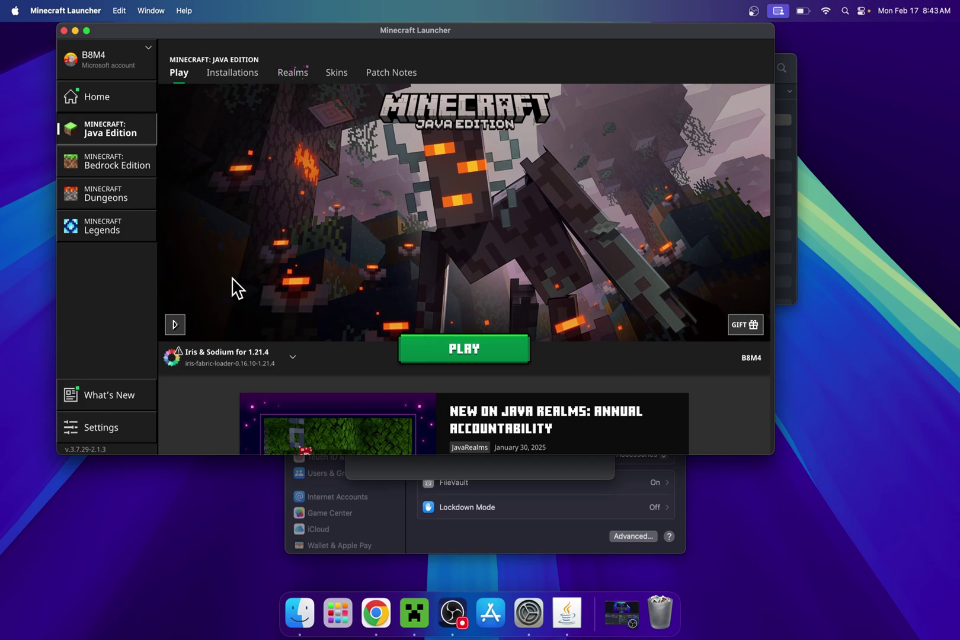
pyautogui.click(232, 77)
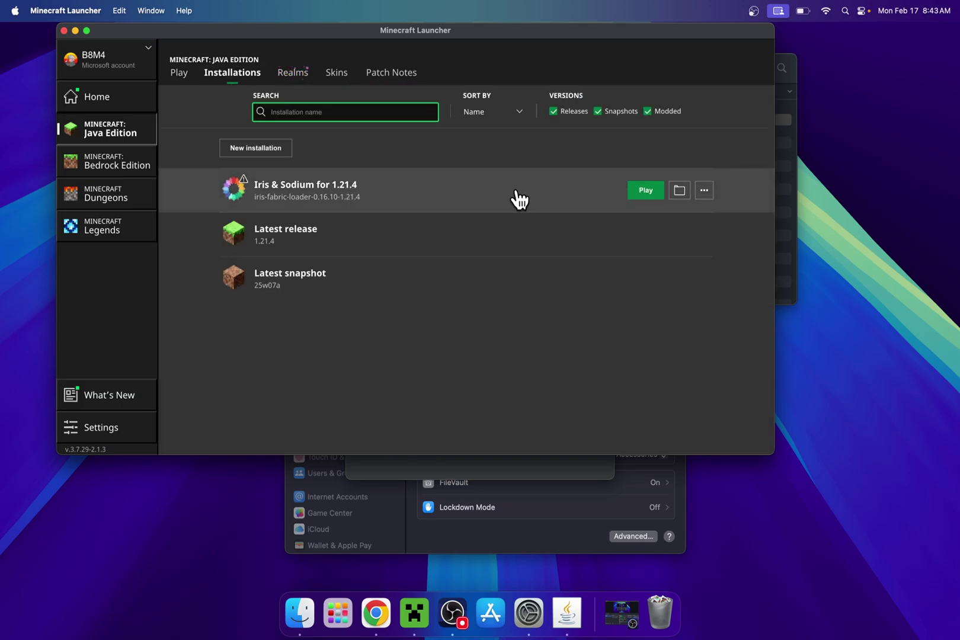
# - Open the Iris & Sodium installation's game folder and enter its empty shaderpacks folder
pyautogui.click(676, 190)
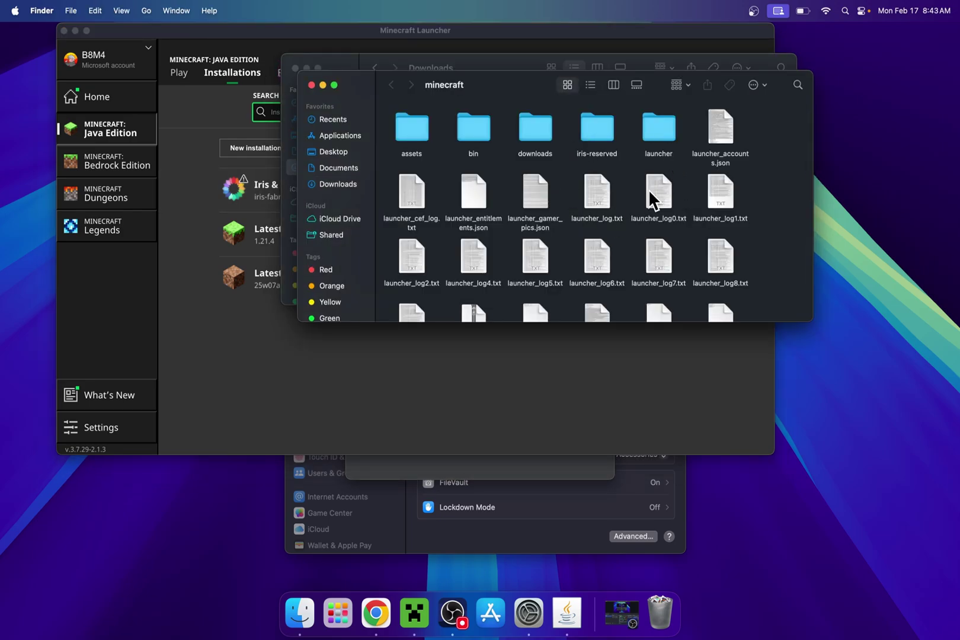
pyautogui.scroll(-10, 596, 208)
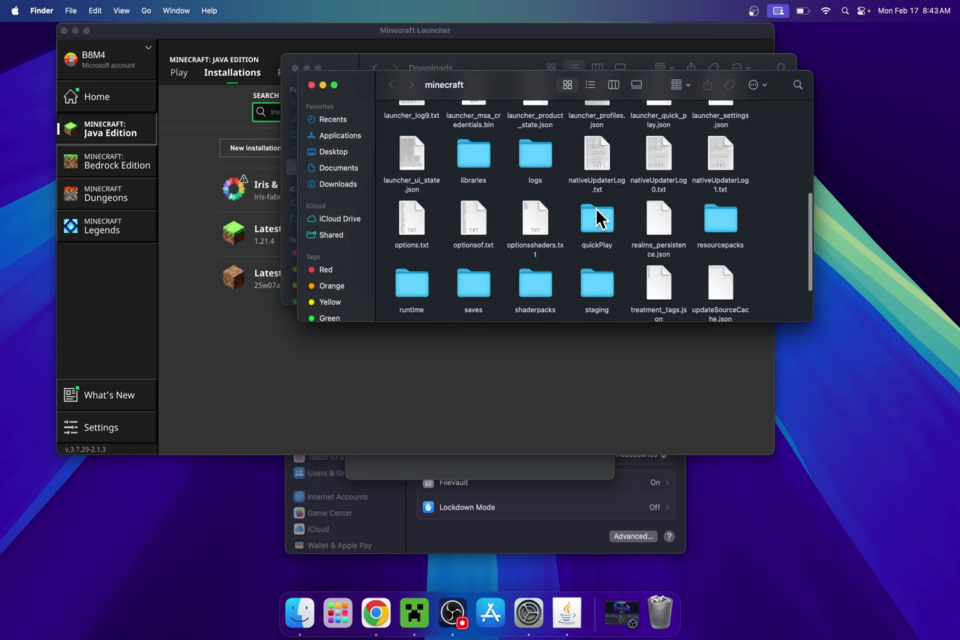
pyautogui.scroll(-3, 595, 208)
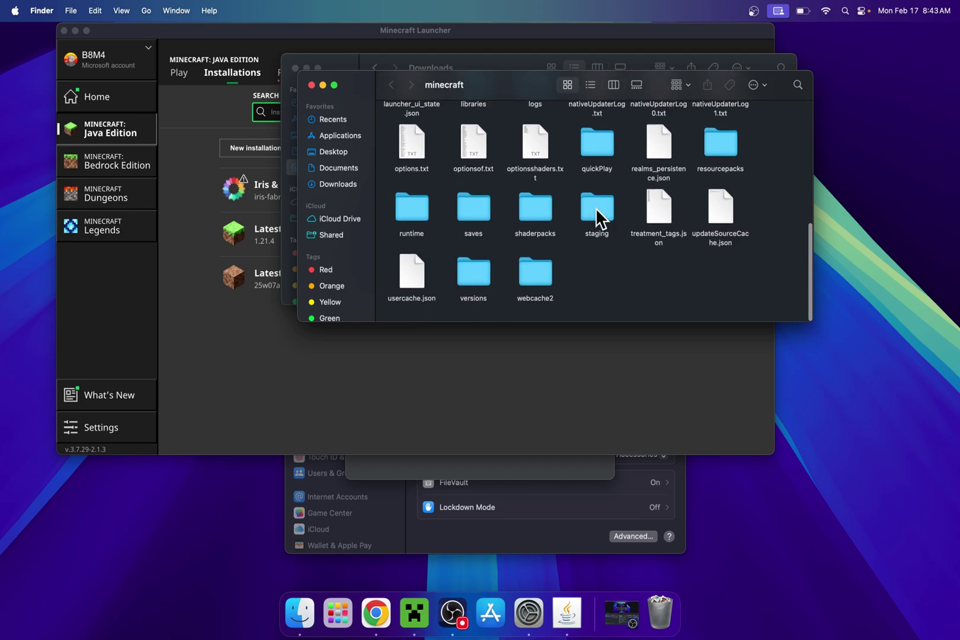
pyautogui.click(531, 212)
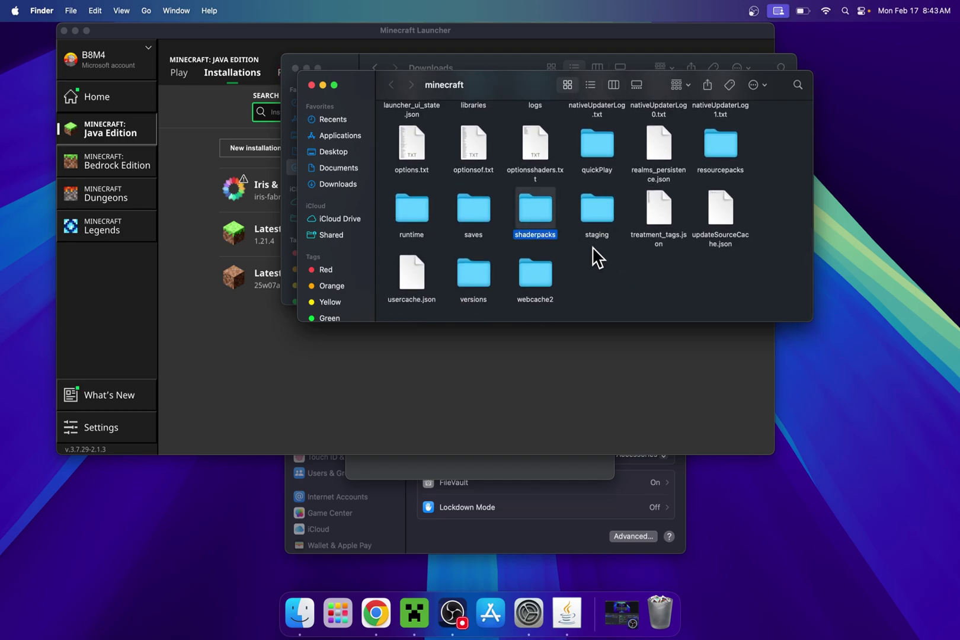
pyautogui.doubleClick(545, 208)
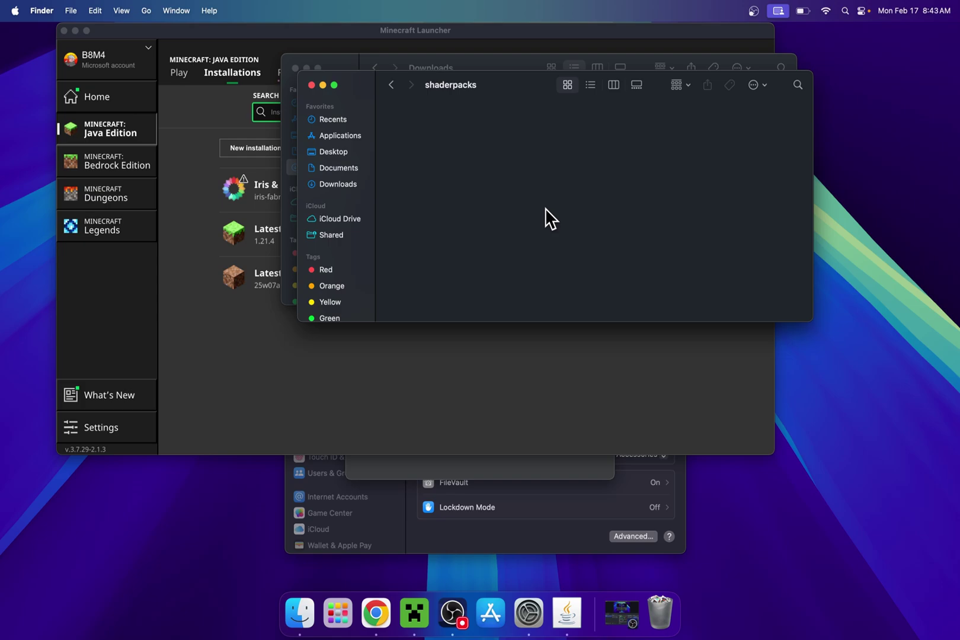
# - Copy BSL_v8.4.01.2.zip from the Downloads folder
pyautogui.click(358, 184)
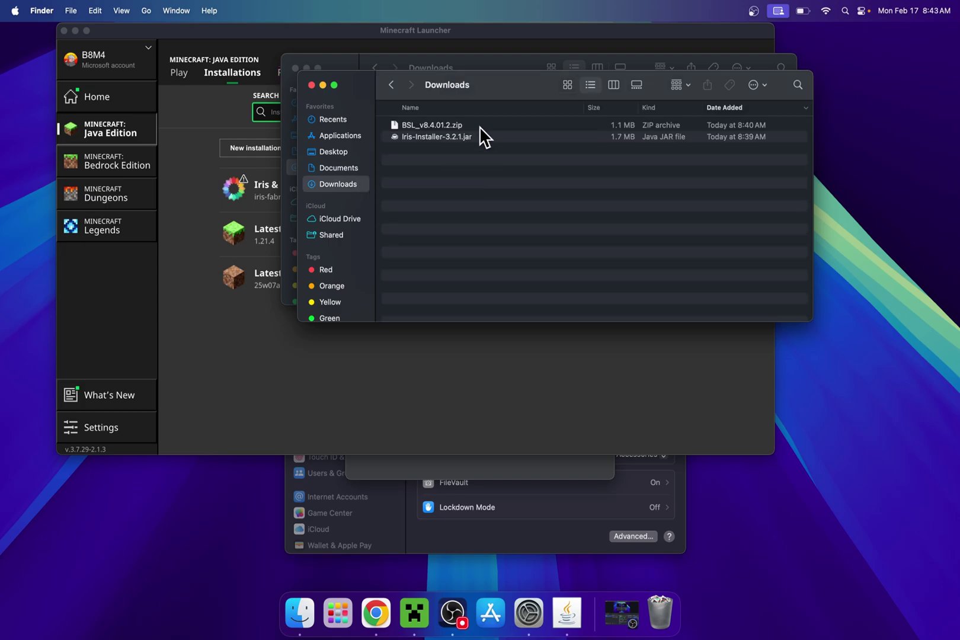
pyautogui.click(471, 125)
pyautogui.rightClick(470, 124)
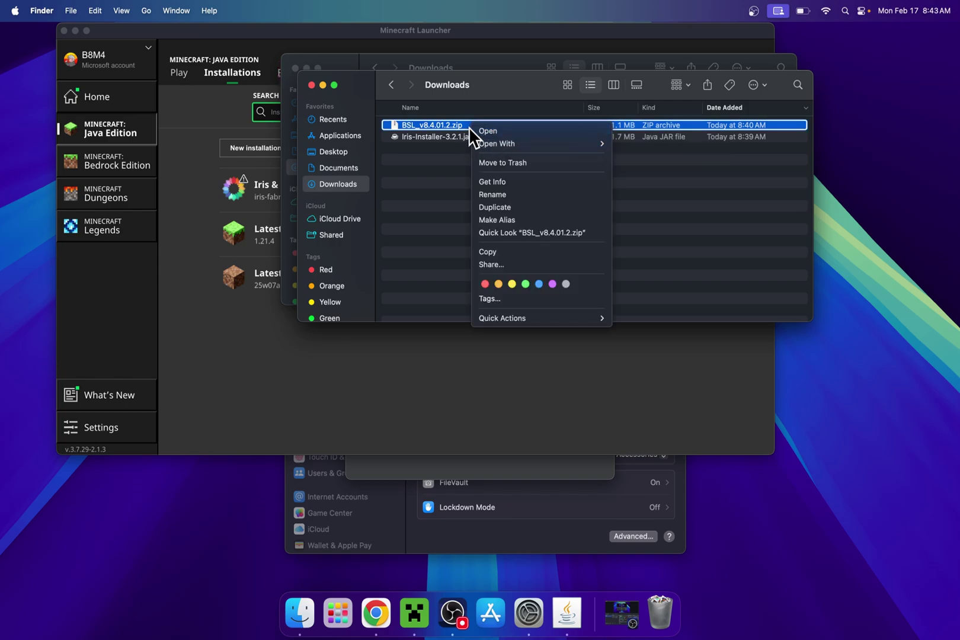
pyautogui.click(516, 255)
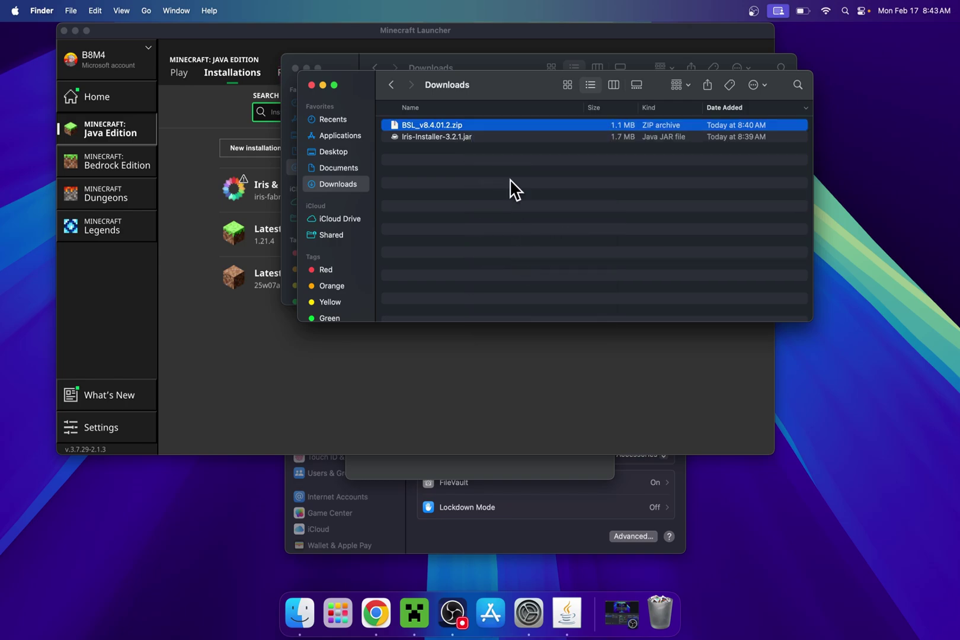
# - Paste the BSL_v8.4.01.2.zip shader pack into the minecraft shaderpacks folder
pyautogui.click(393, 86)
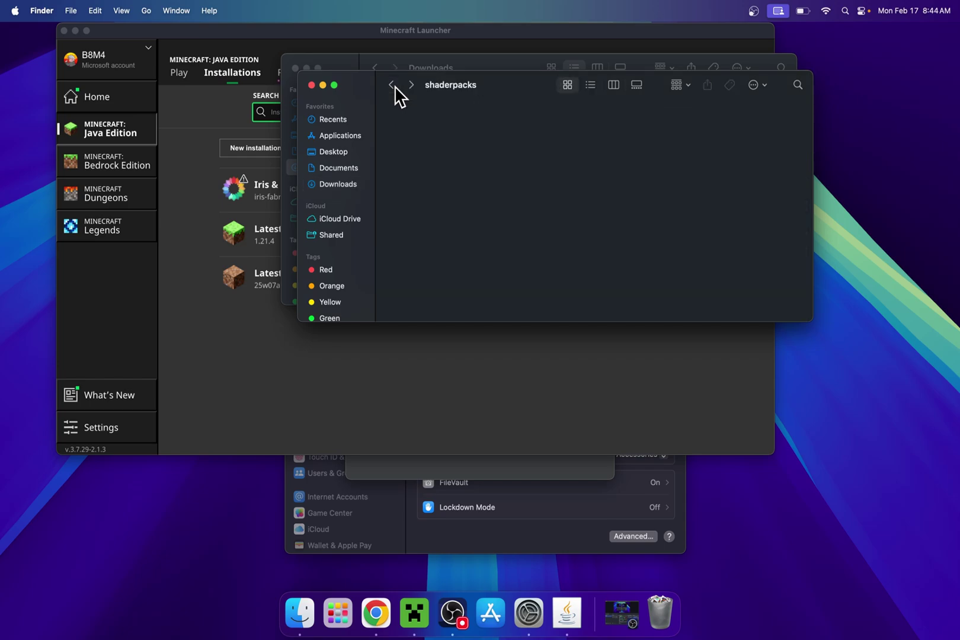
pyautogui.rightClick(441, 168)
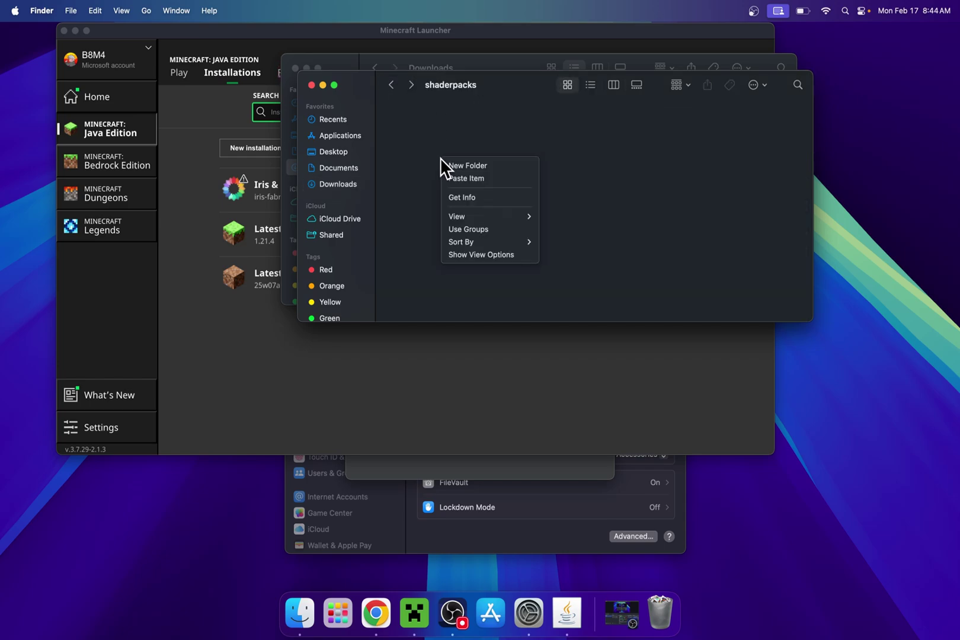
pyautogui.click(425, 172)
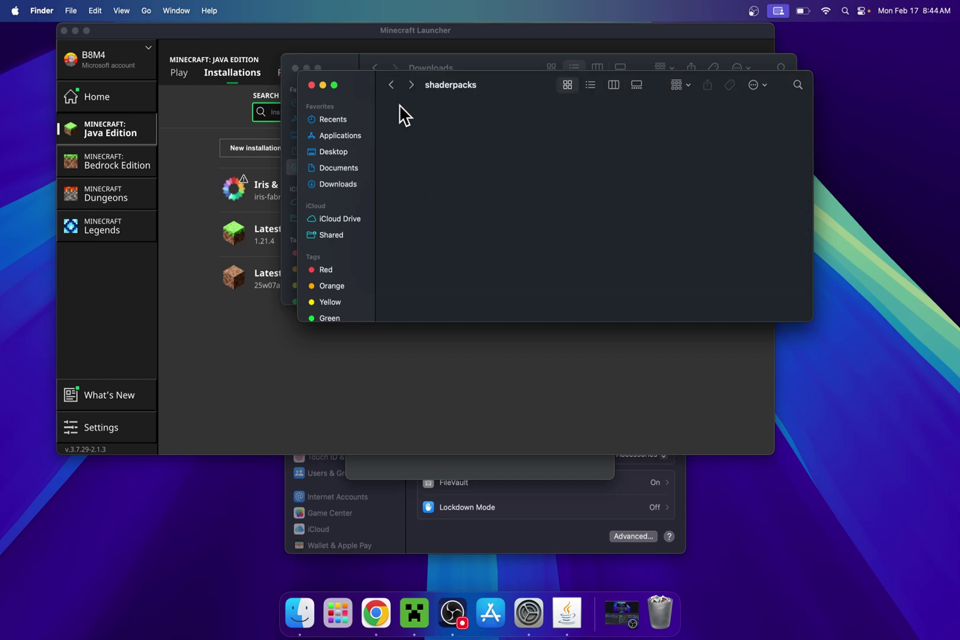
pyautogui.click(393, 86)
pyautogui.doubleClick(533, 215)
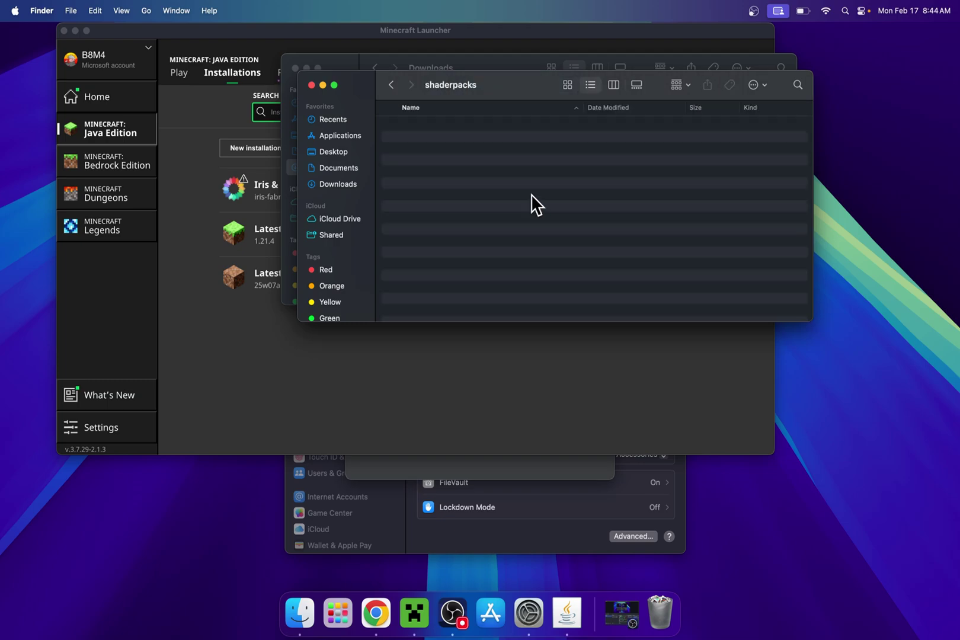
pyautogui.rightClick(526, 189)
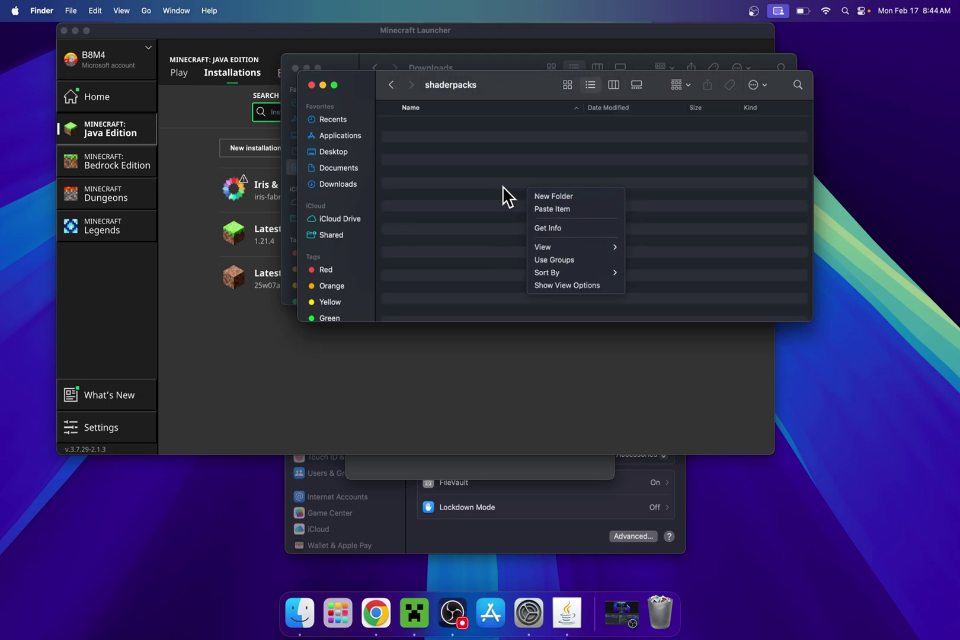
pyautogui.click(504, 196)
pyautogui.rightClick(497, 185)
pyautogui.click(498, 185)
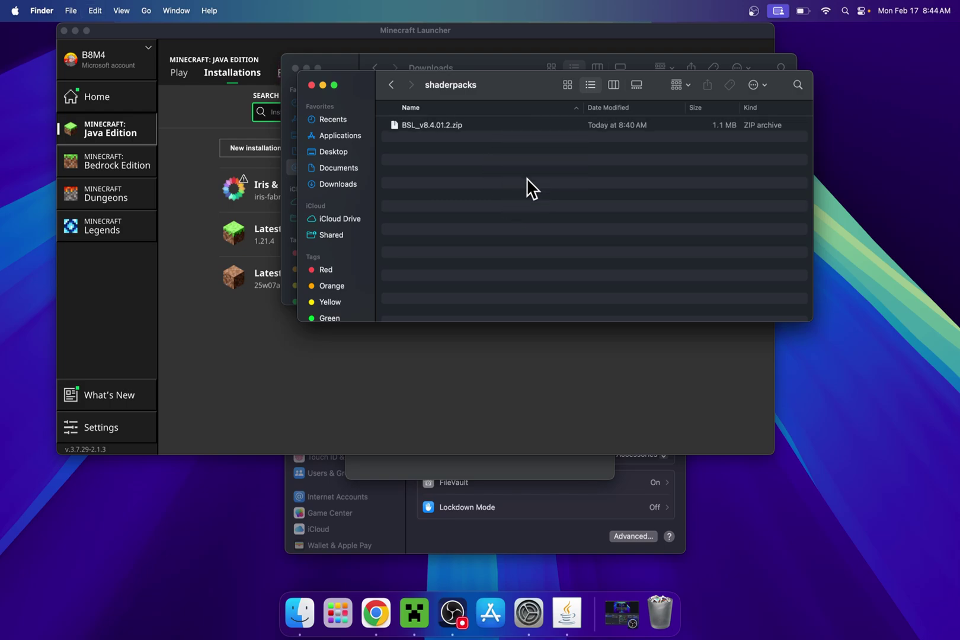
# - Reopen shaderpacks to confirm BSL_v8.4.01.2.zip is there, then return to the launcher
pyautogui.moveTo(522, 78)
pyautogui.mouseDown()
pyautogui.moveTo(555, 157)
pyautogui.moveTo(538, 103)
pyautogui.moveTo(499, 93)
pyautogui.moveTo(586, 95)
pyautogui.mouseUp()
pyautogui.click(454, 99)
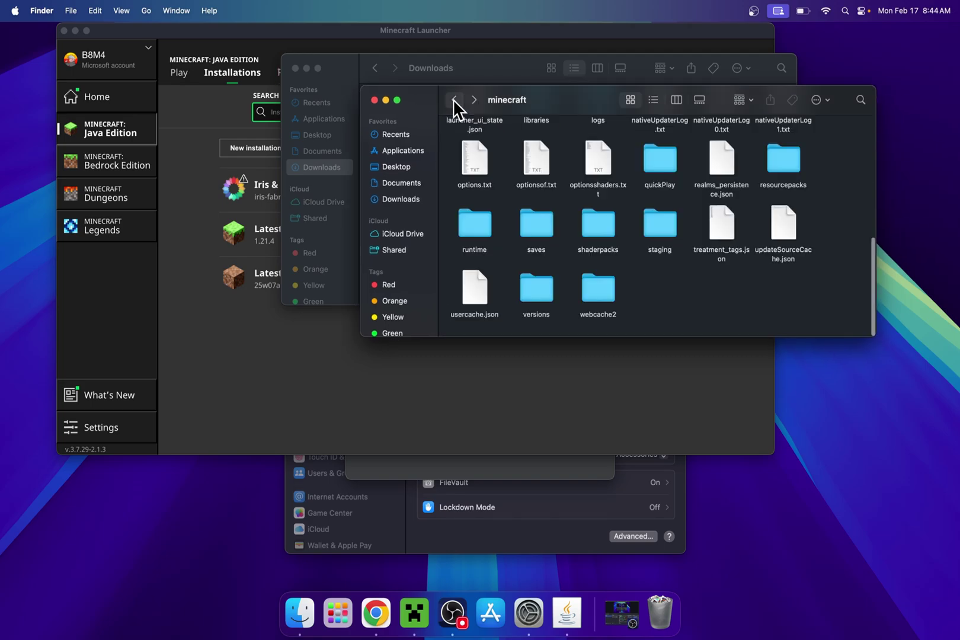
pyautogui.doubleClick(597, 228)
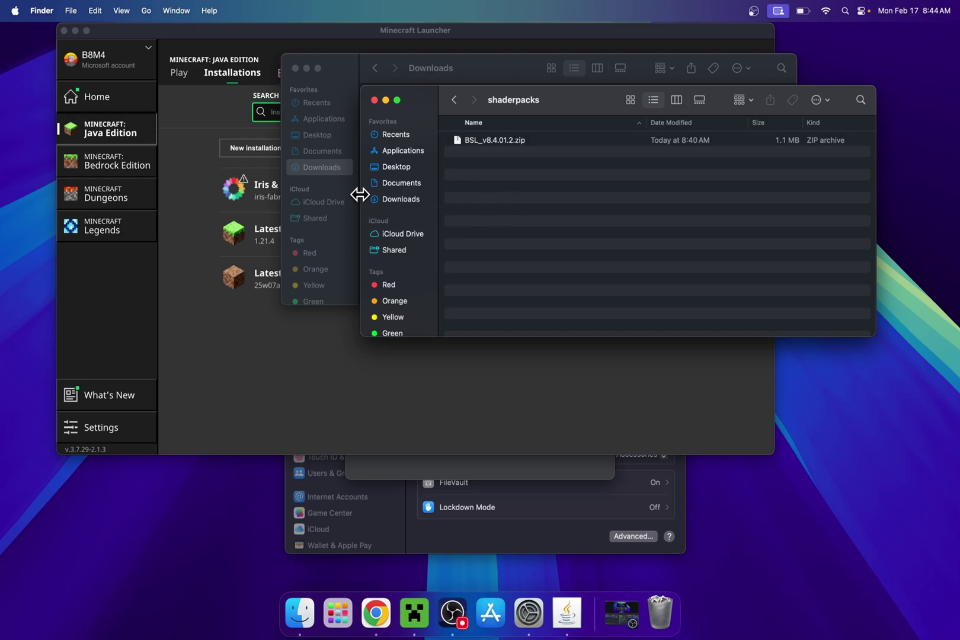
pyautogui.click(211, 143)
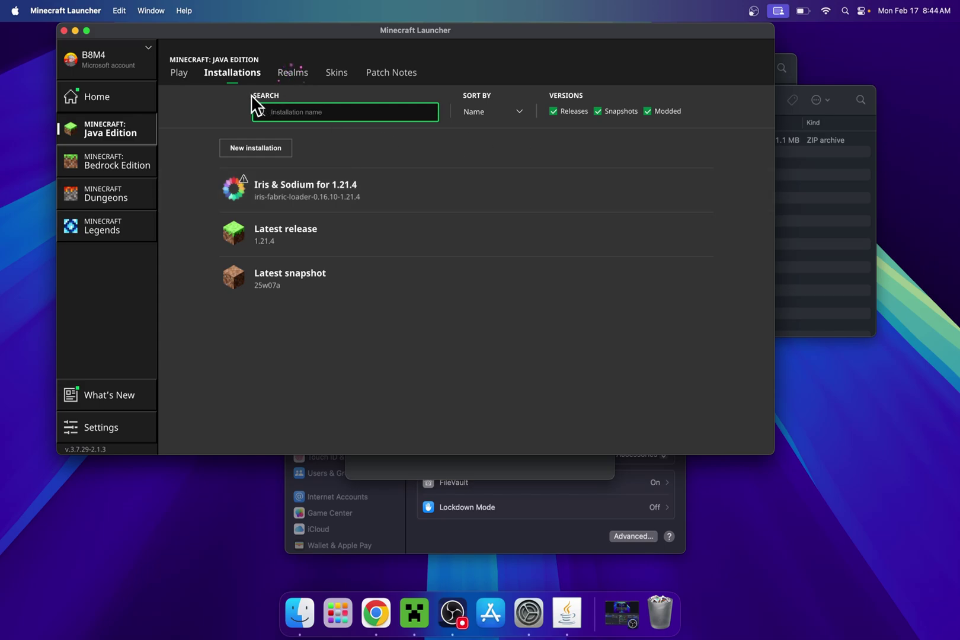
# - Play Iris & Sodium for 1.21.4, accepting the modified-installation risk warning
pyautogui.click(180, 76)
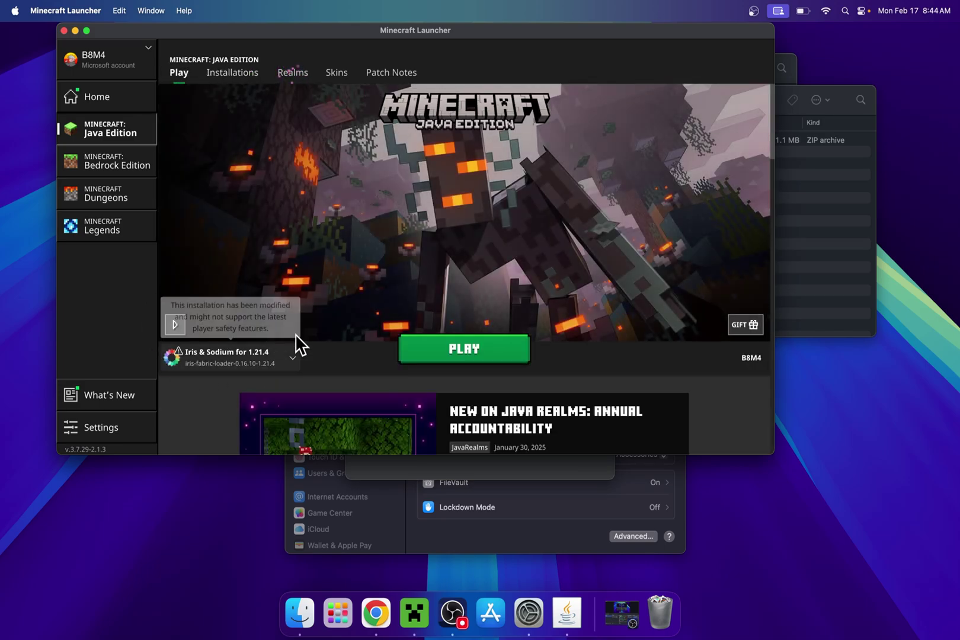
pyautogui.click(460, 361)
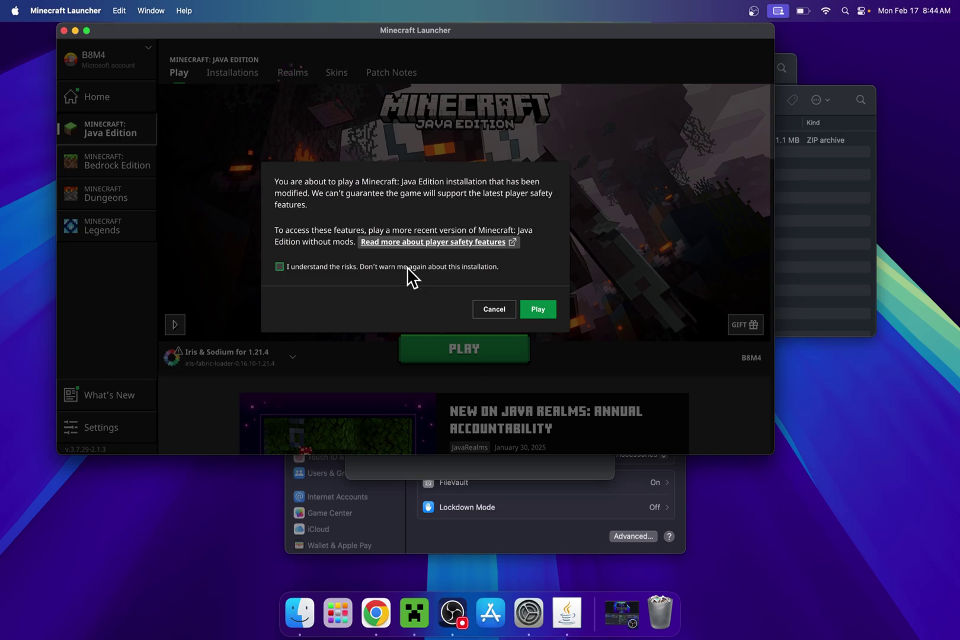
pyautogui.click(409, 268)
pyautogui.click(537, 311)
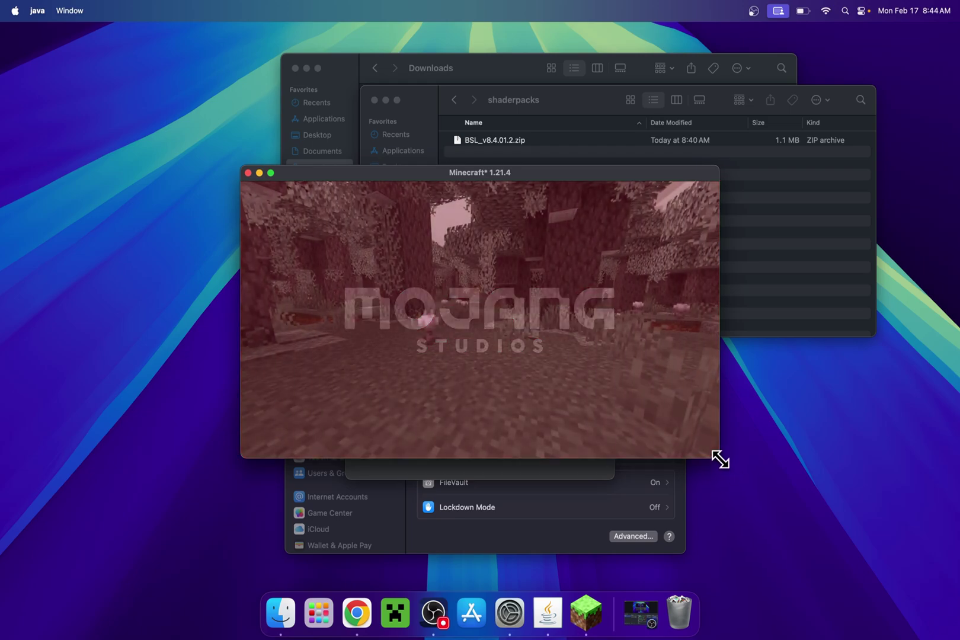
# - Enlarge and reposition the game window, then load the New World singleplayer save
pyautogui.moveTo(720, 458); pyautogui.dragTo(910, 601)
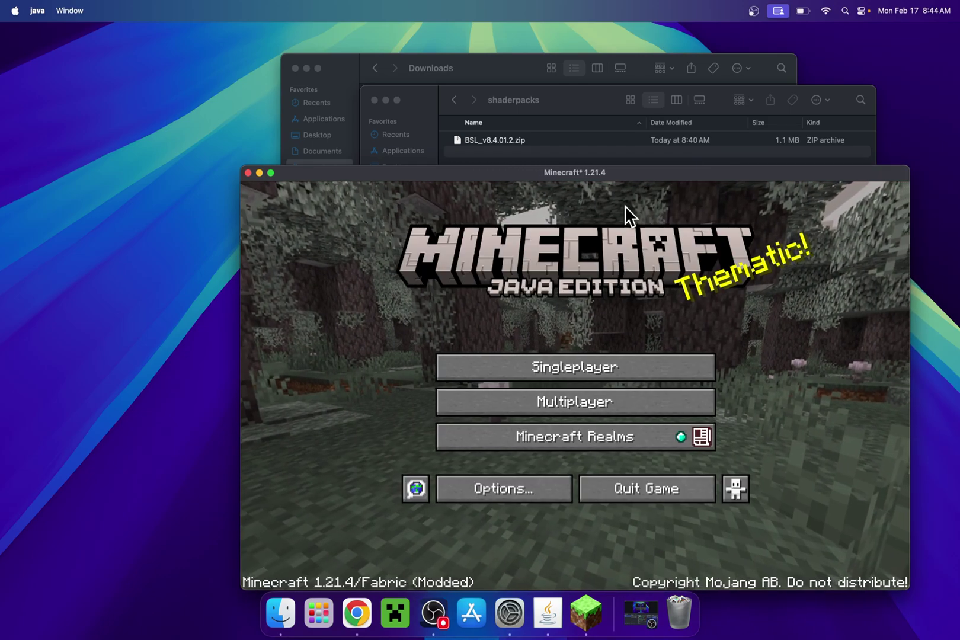
pyautogui.moveTo(612, 174); pyautogui.dragTo(534, 96)
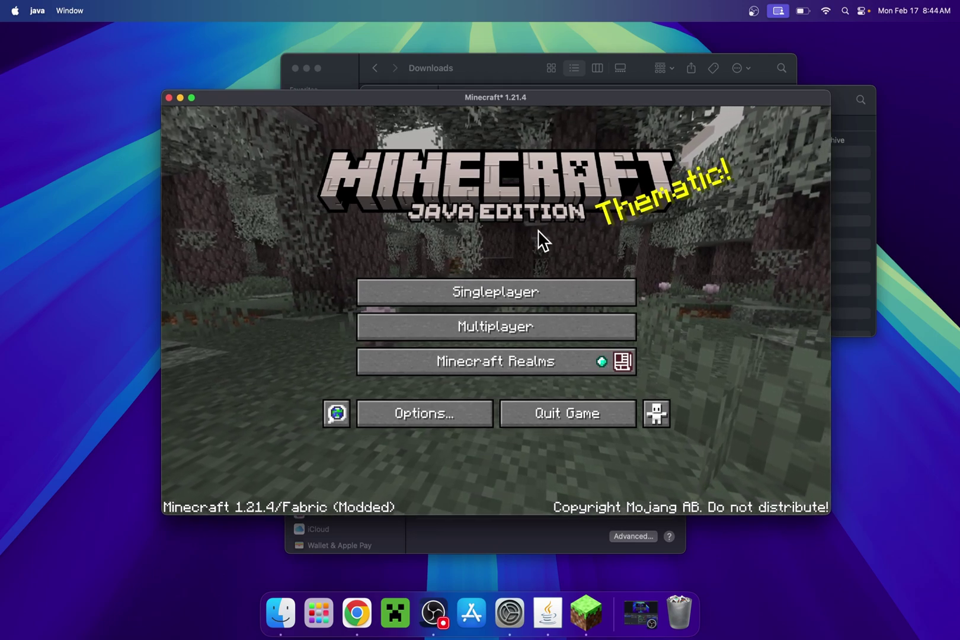
pyautogui.click(479, 292)
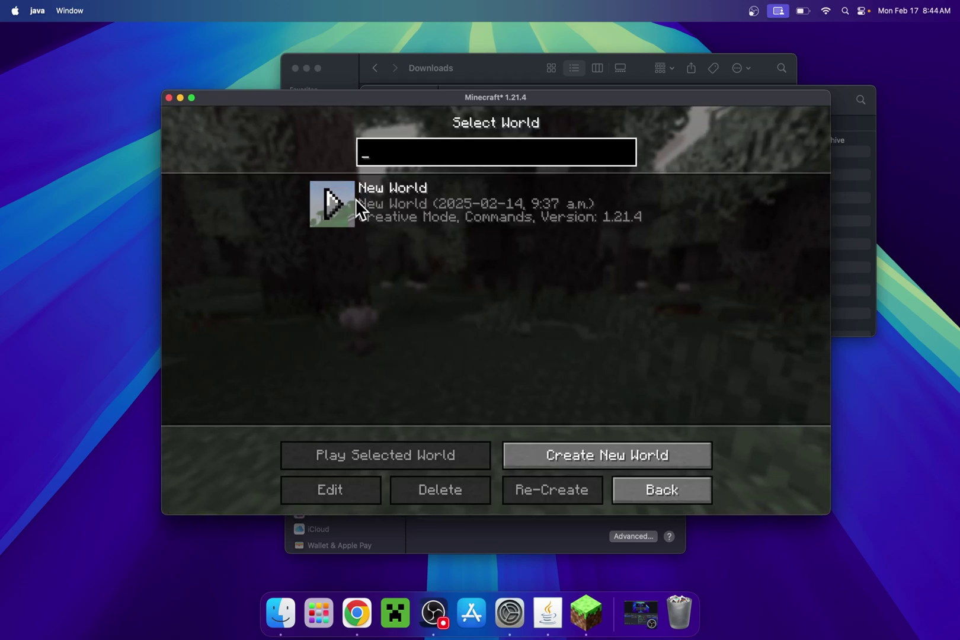
pyautogui.click(332, 205)
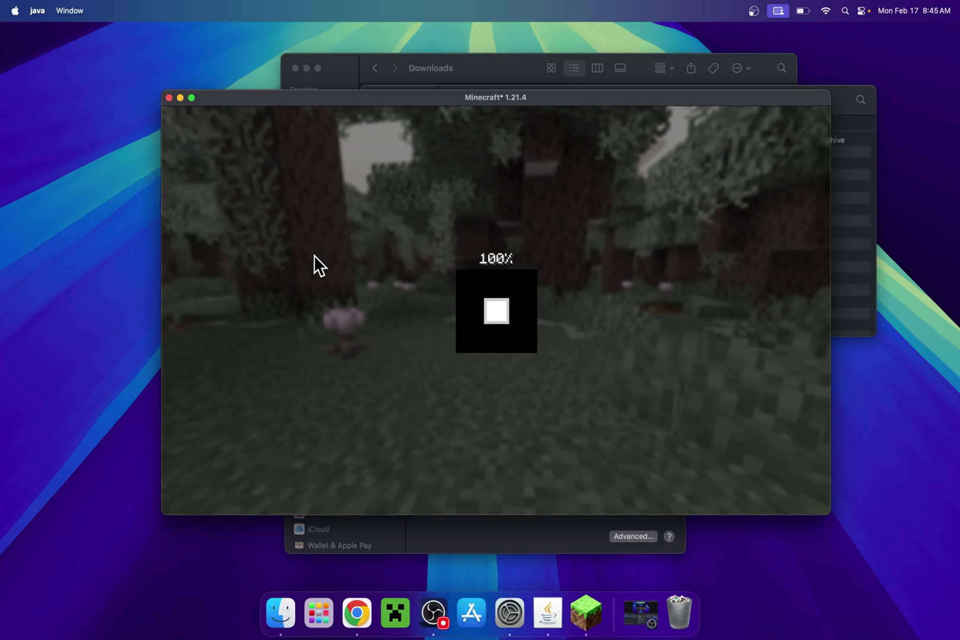
# - Walk toward the acacia tree and river in the unshaded savanna, then pause
pyautogui.press('w')
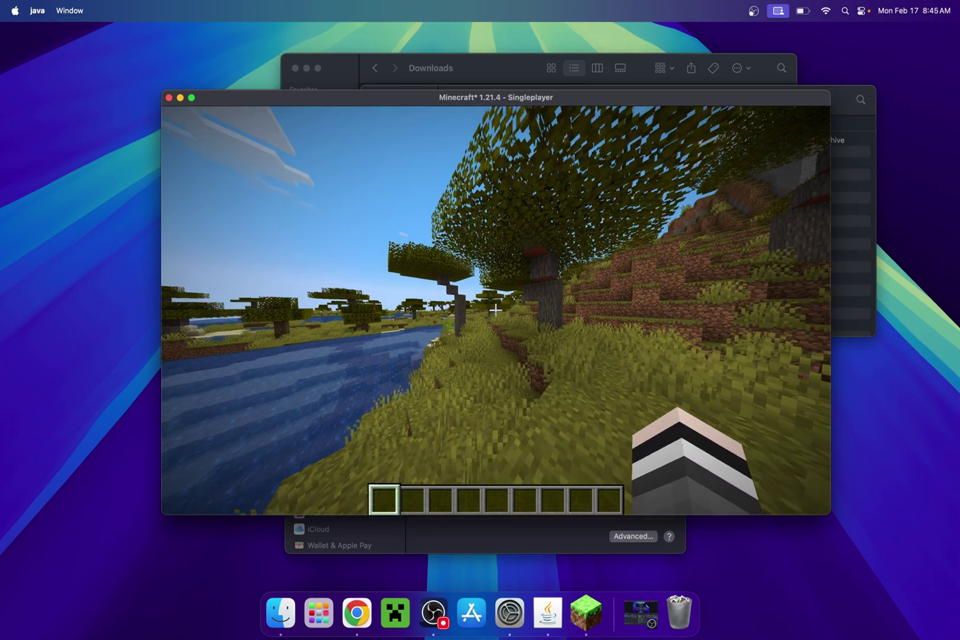
pyautogui.press('w')
pyautogui.press('w')
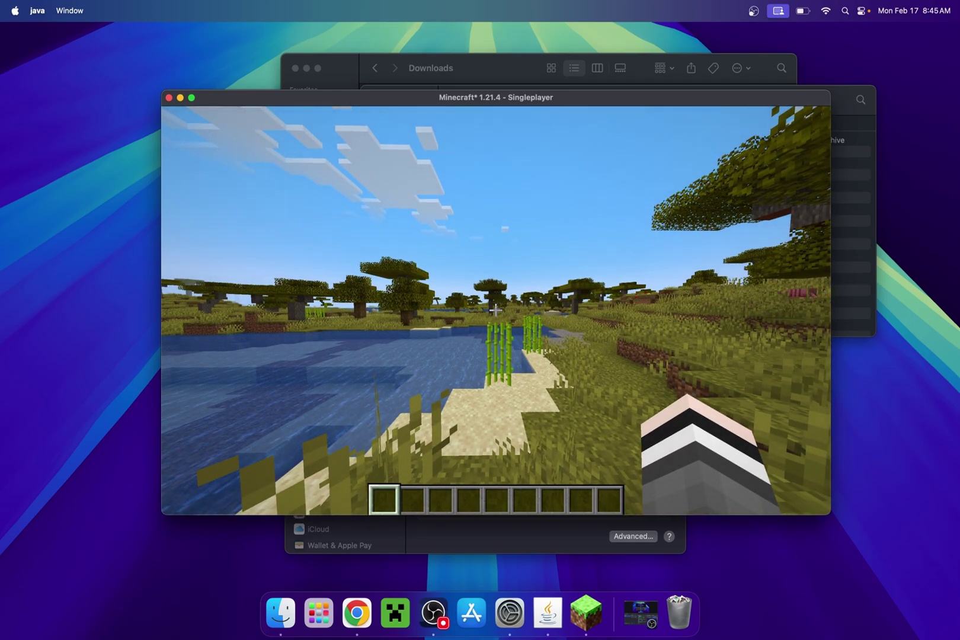
pyautogui.press('Escape')
# - Select BSL_v8.4.01.2.zip under Options > Video Settings > Shader Packs and return to the world
pyautogui.click(466, 336)
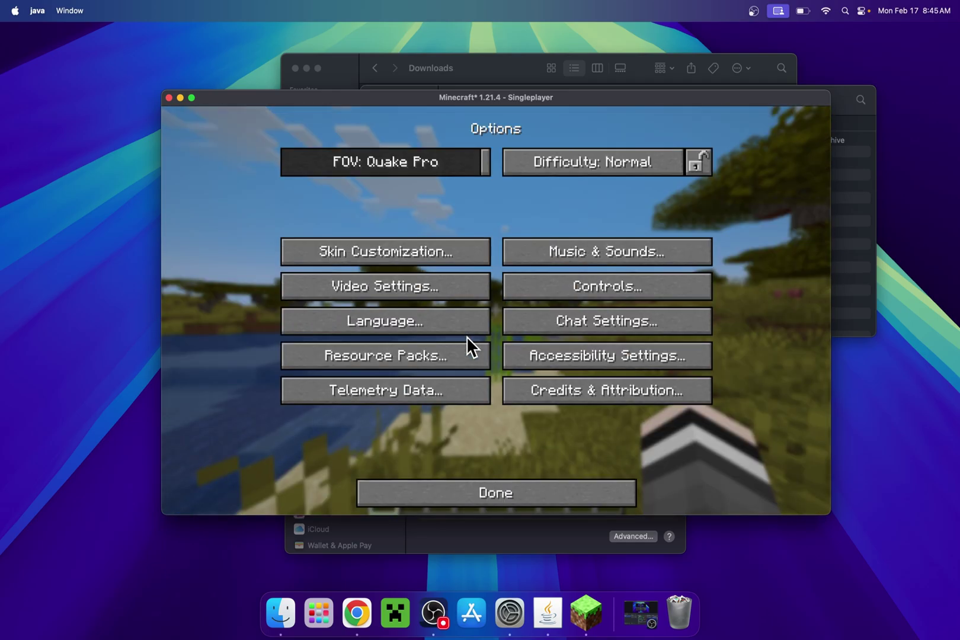
pyautogui.click(462, 293)
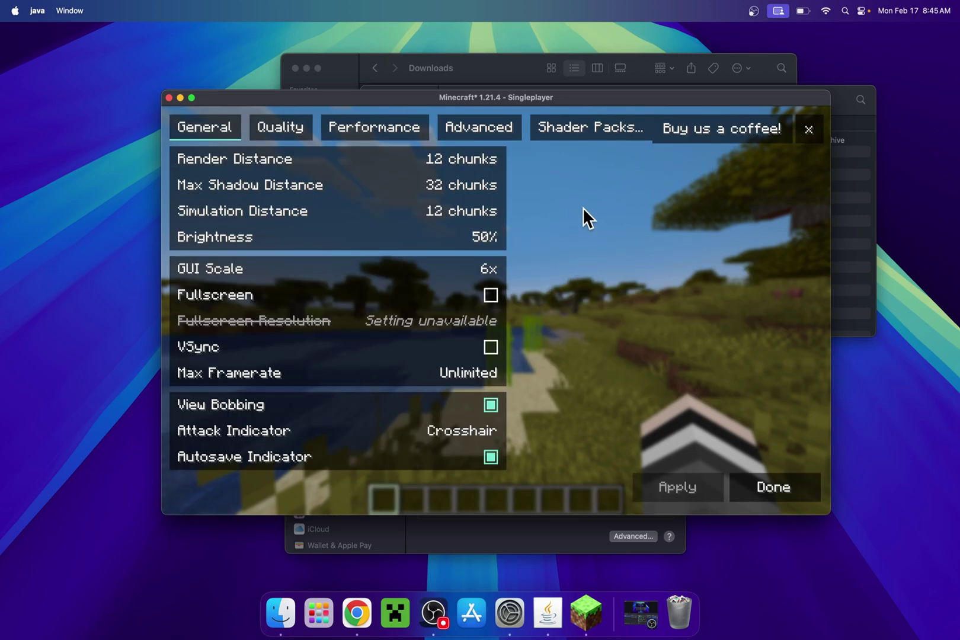
pyautogui.click(593, 132)
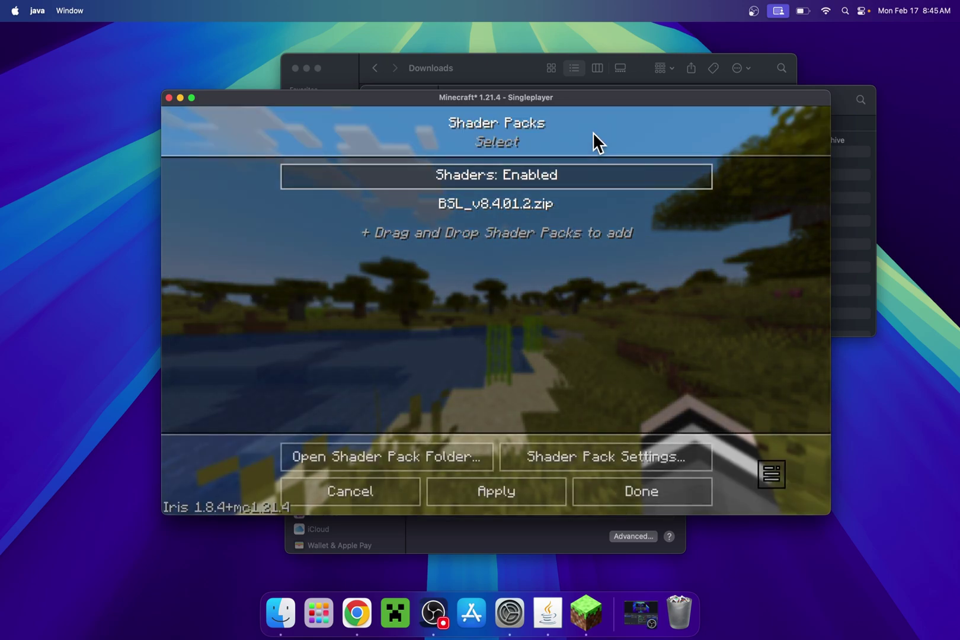
pyautogui.click(514, 207)
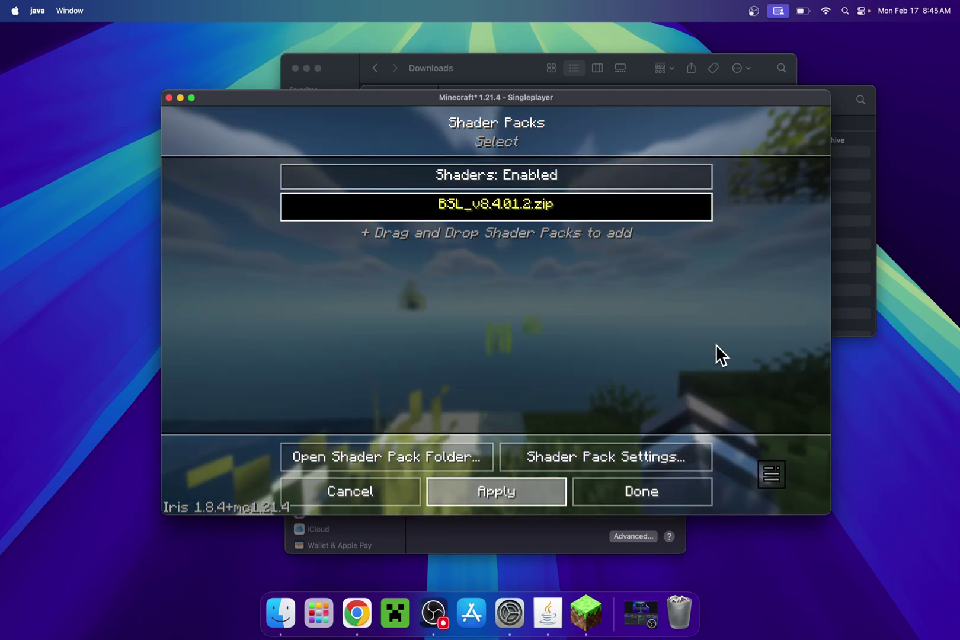
pyautogui.press('Escape')
pyautogui.press('Escape')
pyautogui.press('Escape')
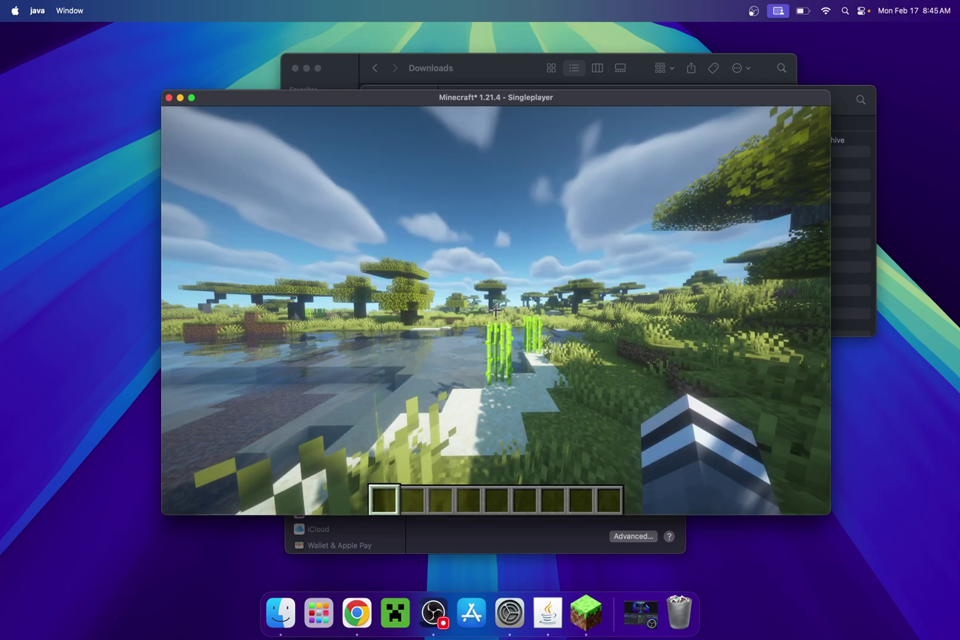
# - Walk across the shaded savanna toward the river
pyautogui.press('w')
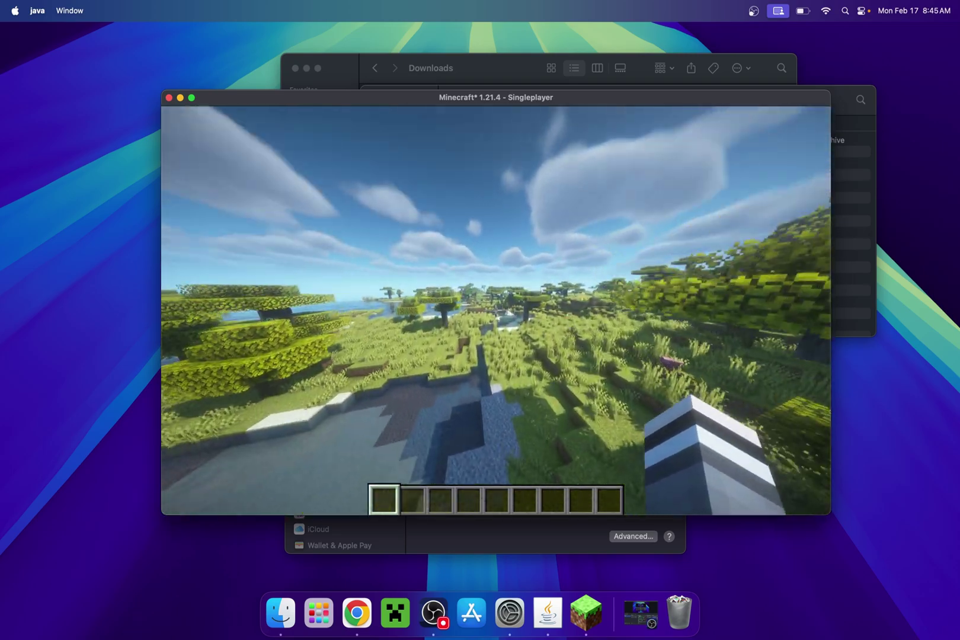
pyautogui.press('w')
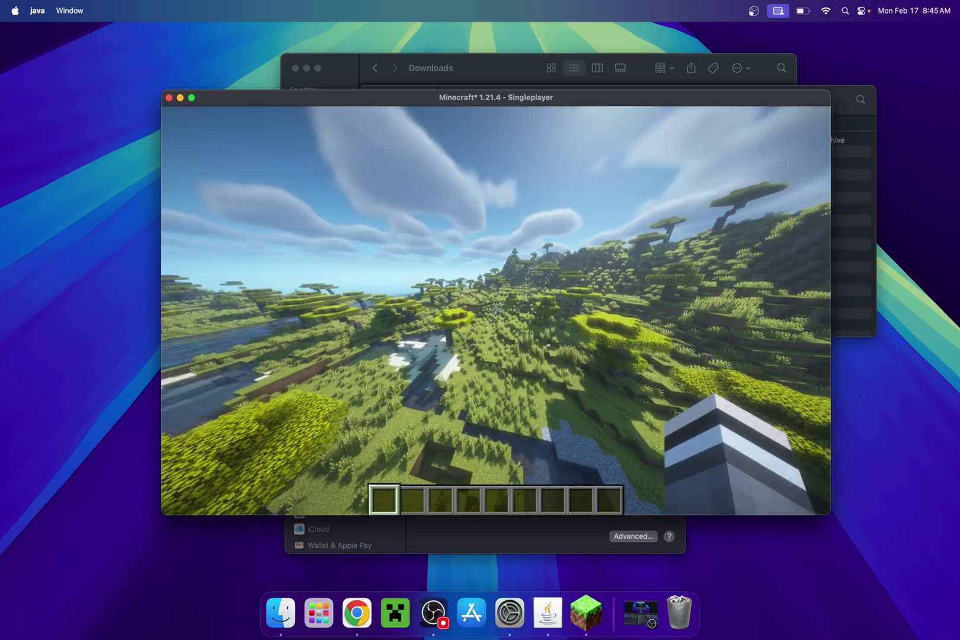
pyautogui.press('w')
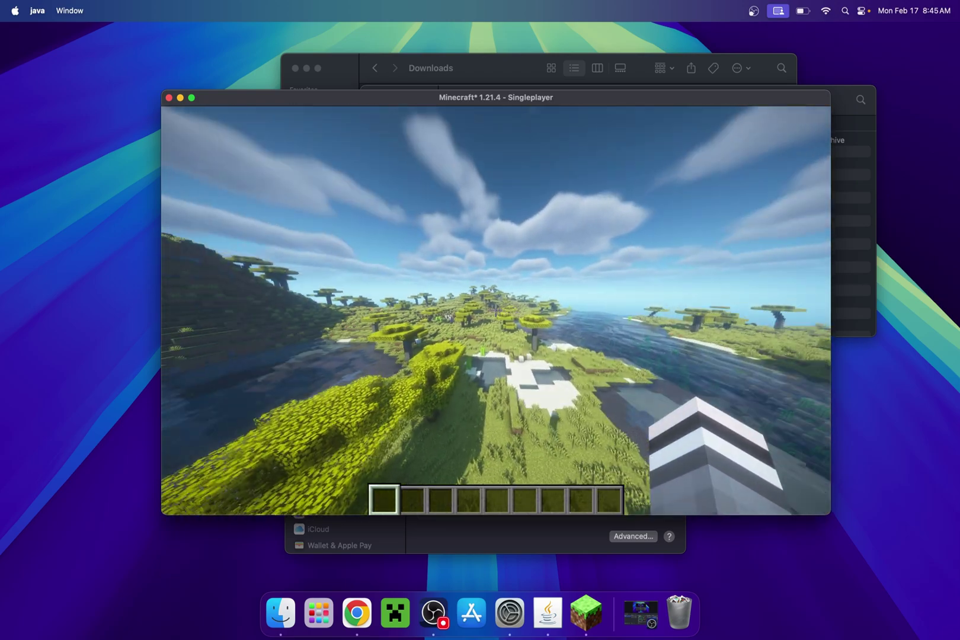
pyautogui.press('w')
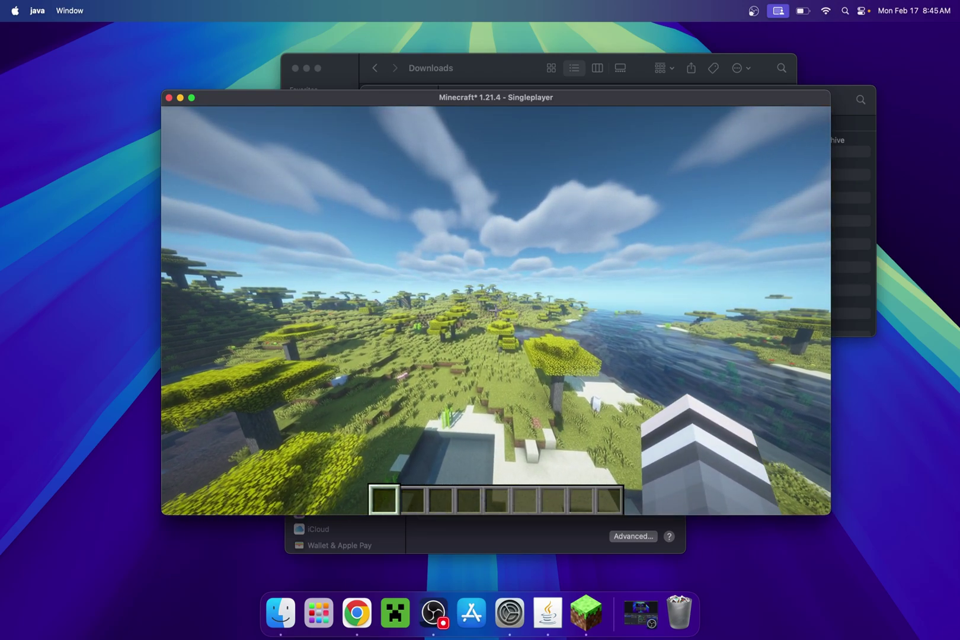
# - Check the F3 debug overlay shows Iris running BSL_v8.4.01.2.zip, then approach the large tree
pyautogui.press('F3')
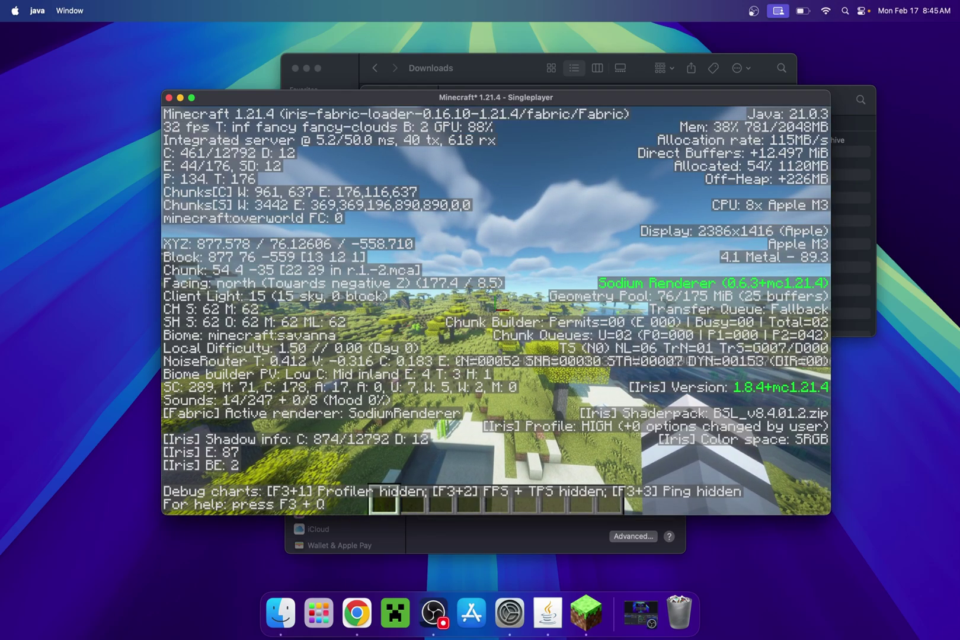
pyautogui.moveTo(496, 302)
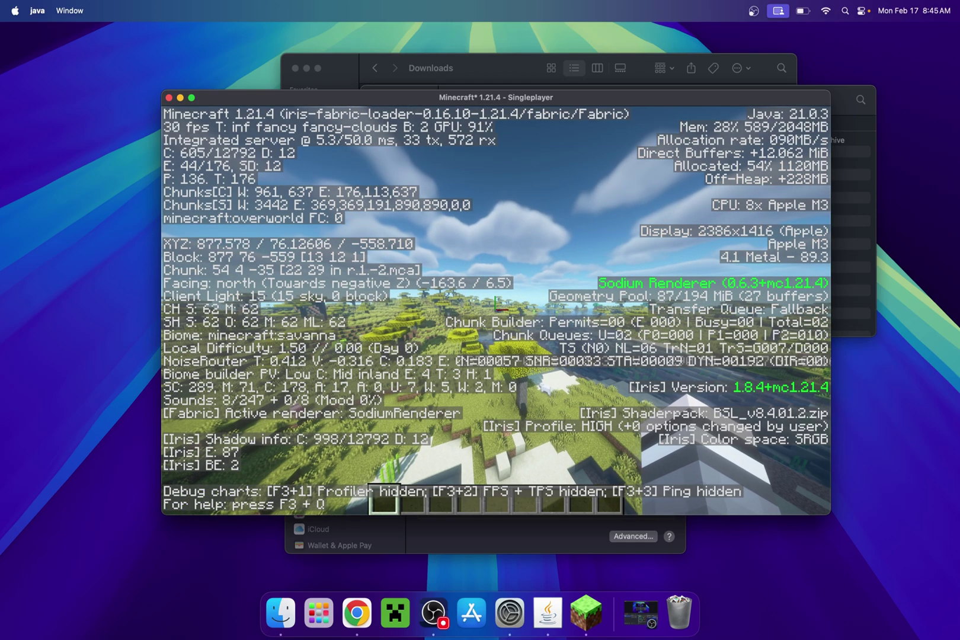
pyautogui.press('F3')
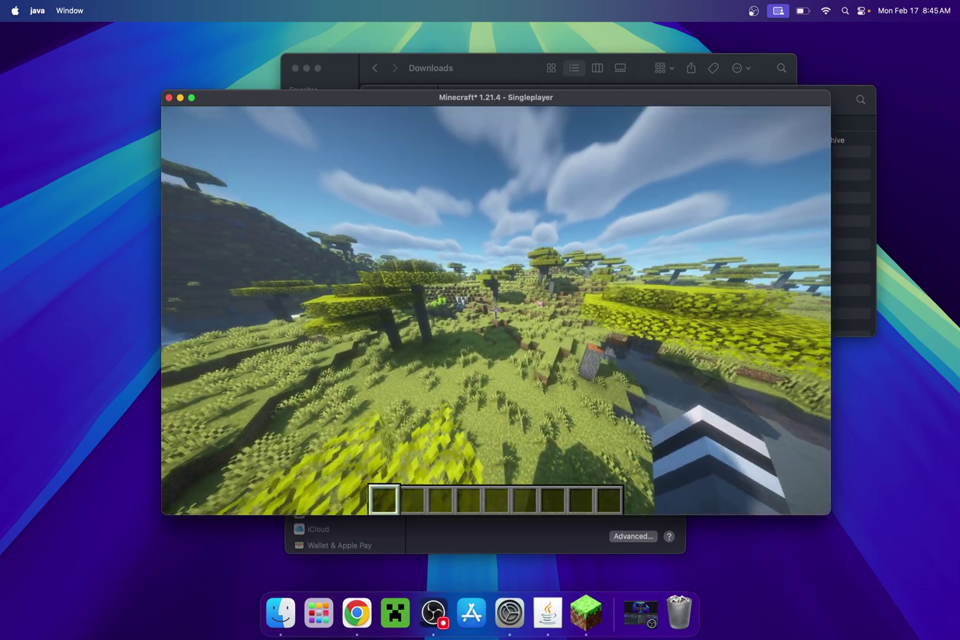
pyautogui.press('w')
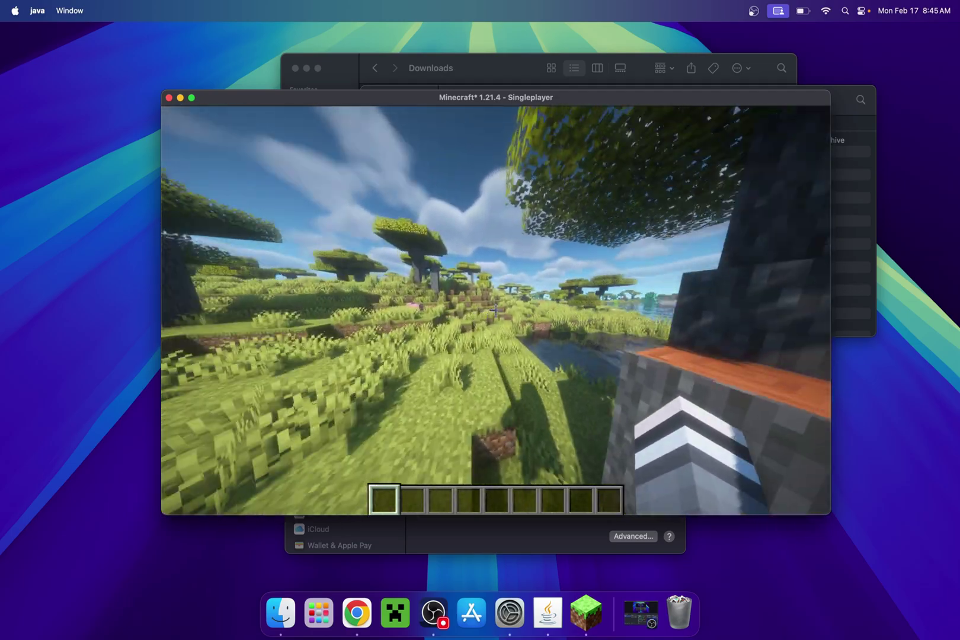